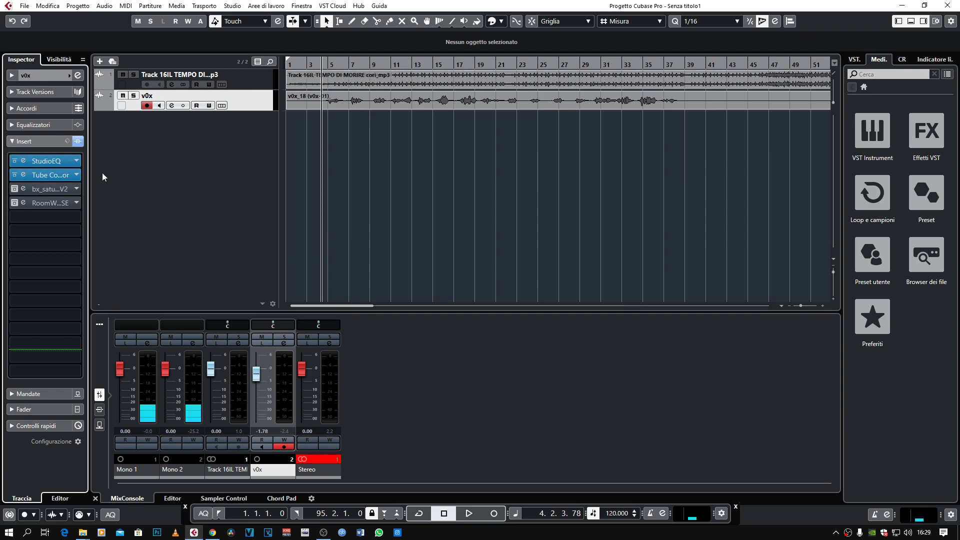
Listen to the v0x track in solo, stop playback and turn its solo off
{"action": "left_click", "coordinate": [240, 170]}
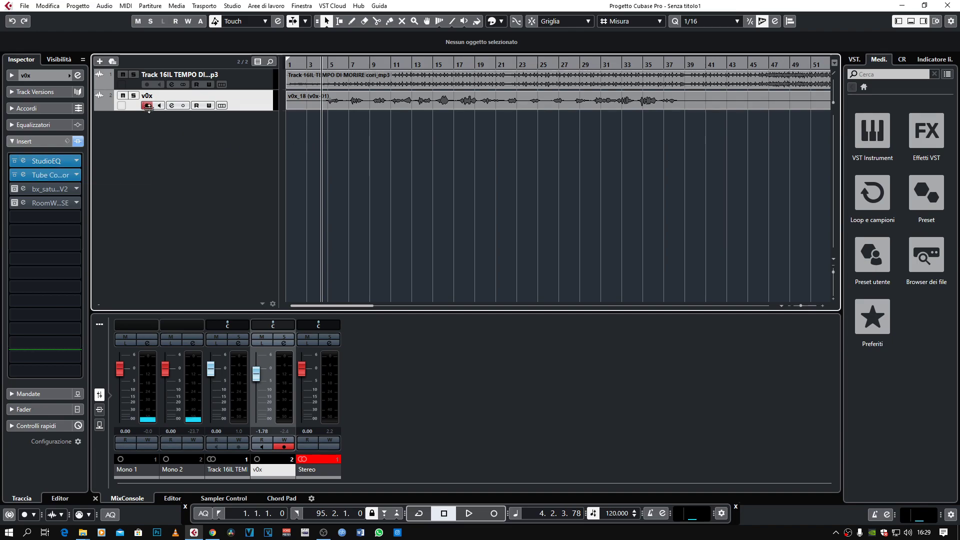
{"action": "left_click", "coordinate": [134, 95]}
{"action": "key", "text": "space"}
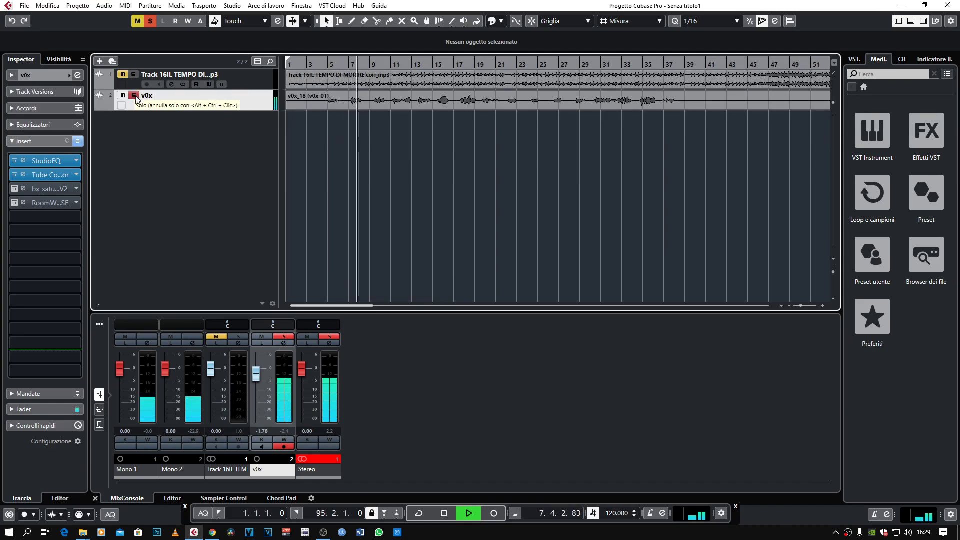
{"action": "left_click", "coordinate": [135, 96]}
{"action": "key", "text": "space"}
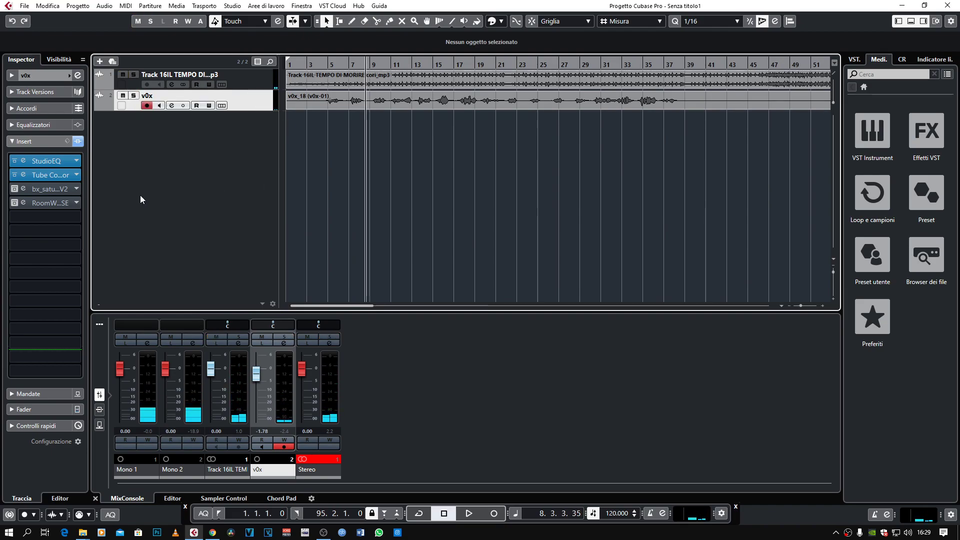
Enable the RoomWorks SE insert on the v0x track and open its settings window
{"action": "left_click", "coordinate": [16, 203]}
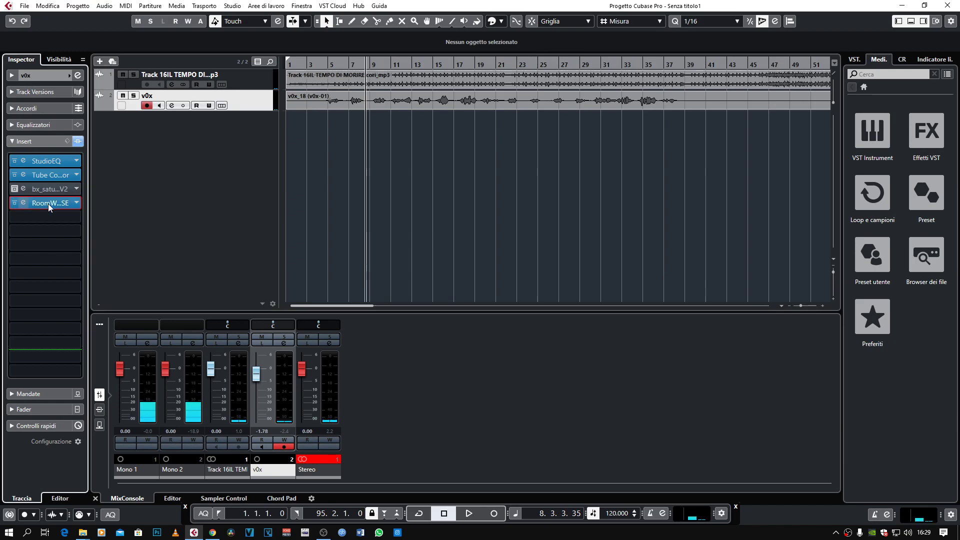
{"action": "left_click", "coordinate": [25, 202]}
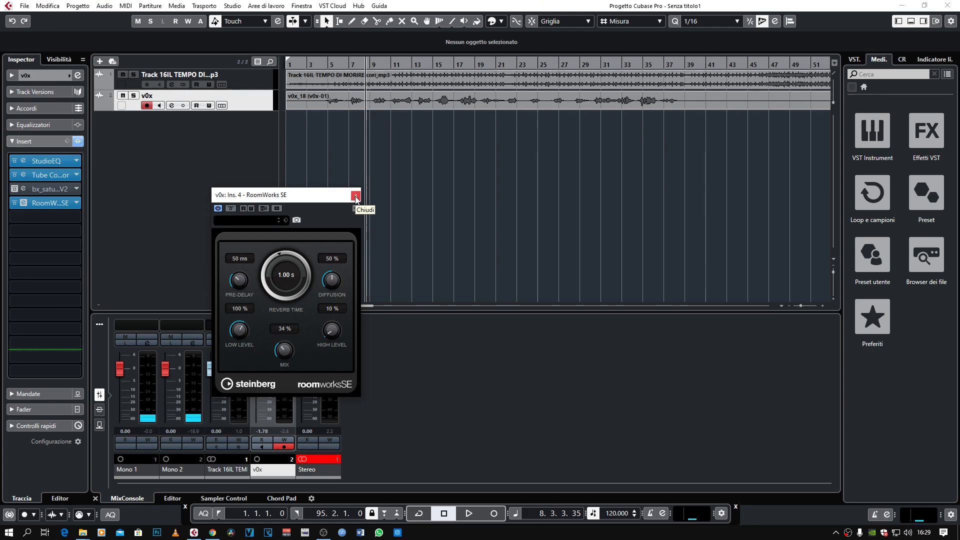
{"action": "left_click_drag", "start_coordinate": [257, 196], "coordinate": [219, 173]}
{"action": "left_click", "coordinate": [180, 185]}
{"action": "left_click", "coordinate": [180, 185]}
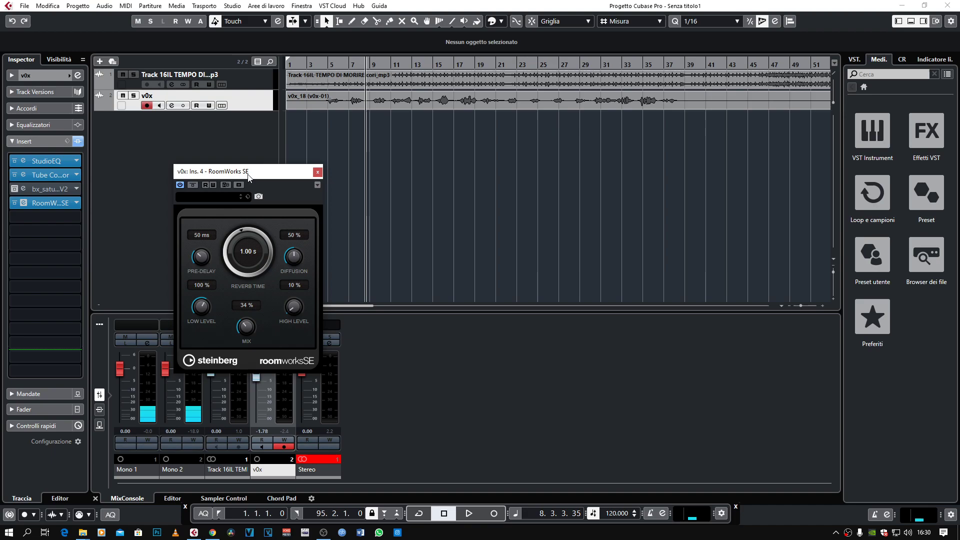
Play the project, solo the v0x track to hear its insert reverb, and stop playback
{"action": "key", "text": "space"}
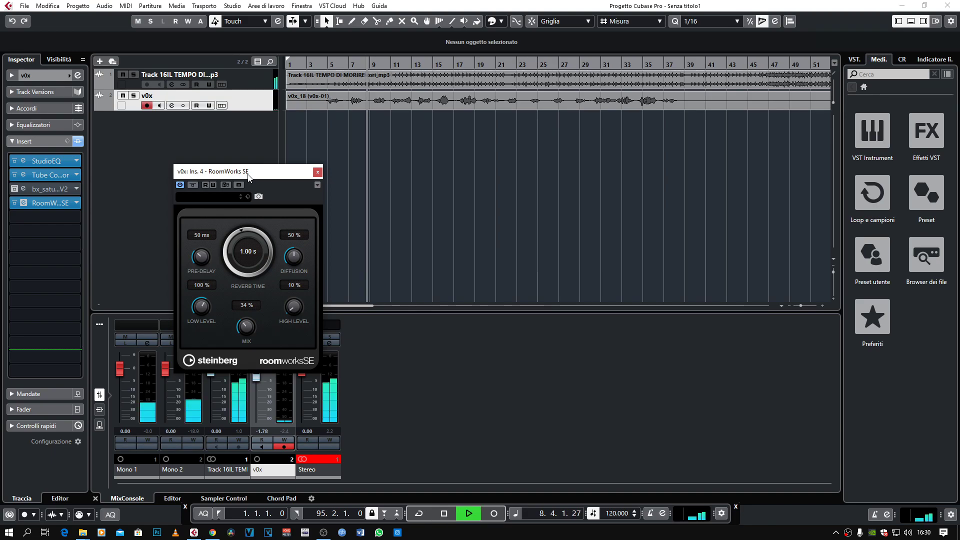
{"action": "key", "text": "s"}
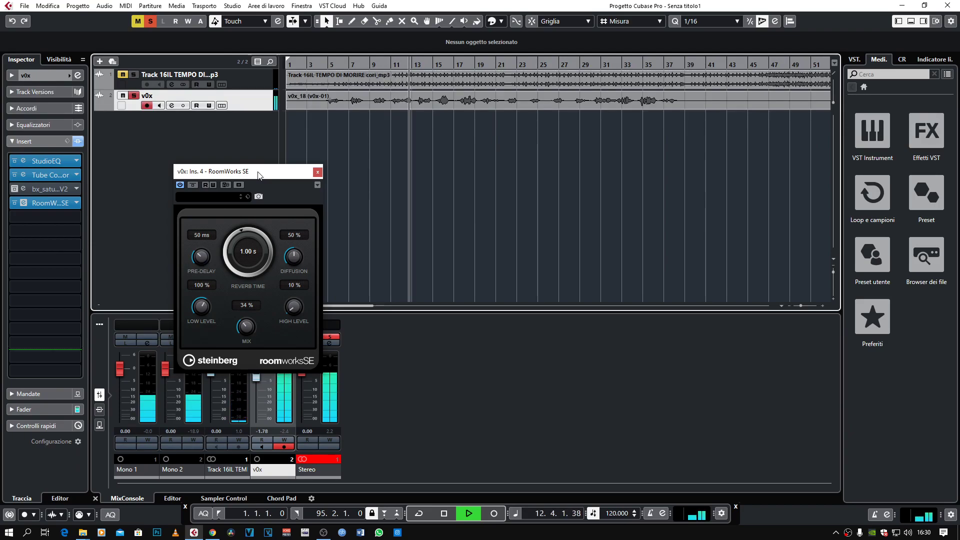
{"action": "key", "text": "space"}
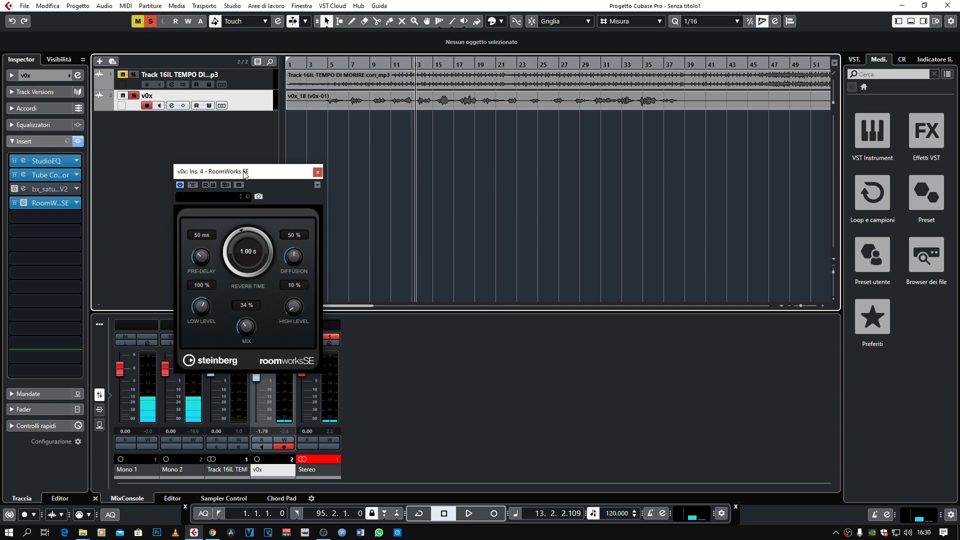
Close the RoomWorks SE window and deactivate that insert on the v0x track
{"action": "left_click", "coordinate": [317, 172]}
{"action": "left_click", "coordinate": [68, 202]}
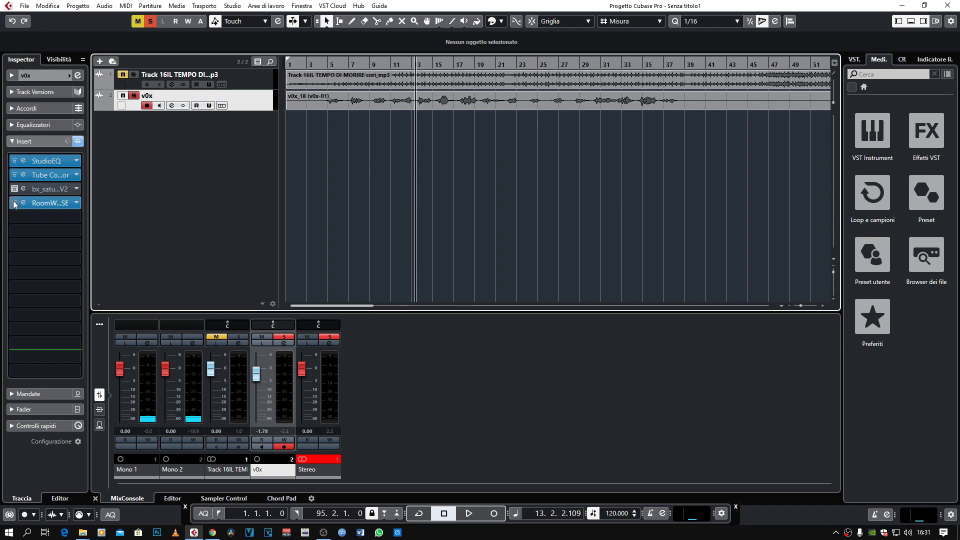
{"action": "left_click", "coordinate": [148, 131]}
{"action": "left_click", "coordinate": [25, 142]}
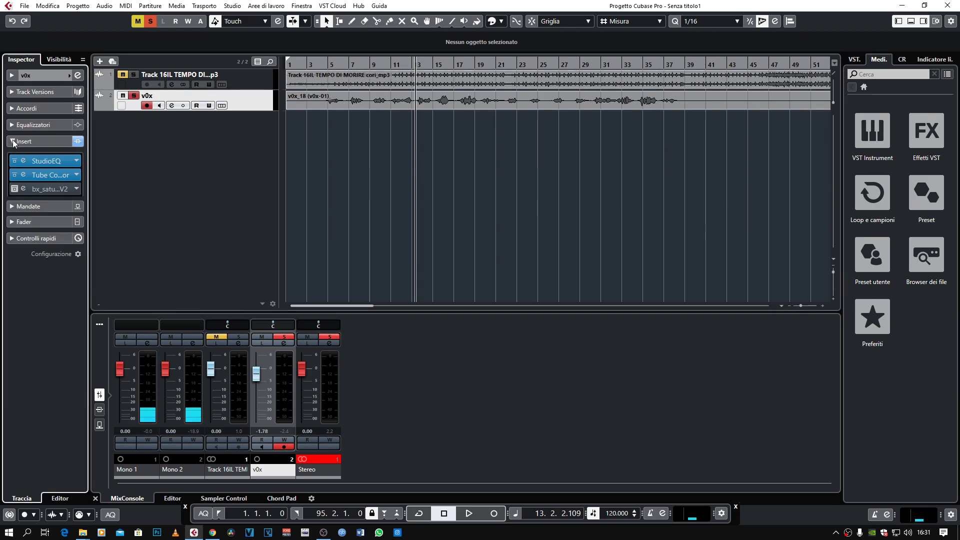
Add a stereo RoomWorks SE effect track named "rev vox" and raise the reverb's mix
{"action": "right_click", "coordinate": [149, 125]}
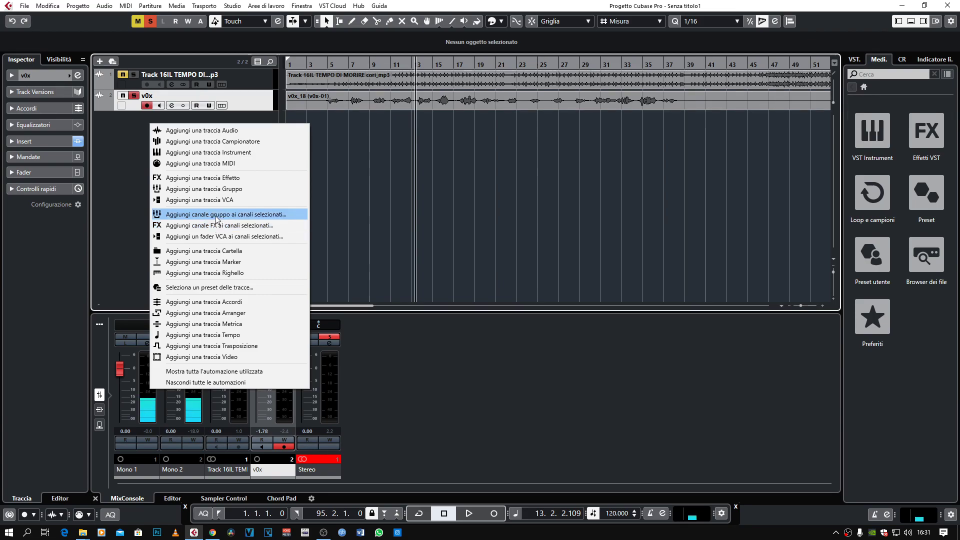
{"action": "left_click", "coordinate": [211, 178]}
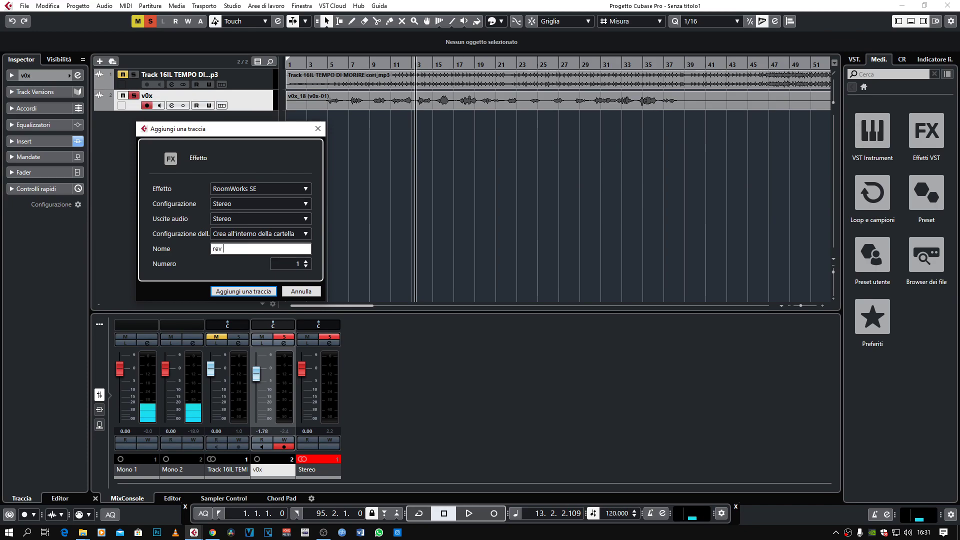
{"action": "type", "text": "vox"}
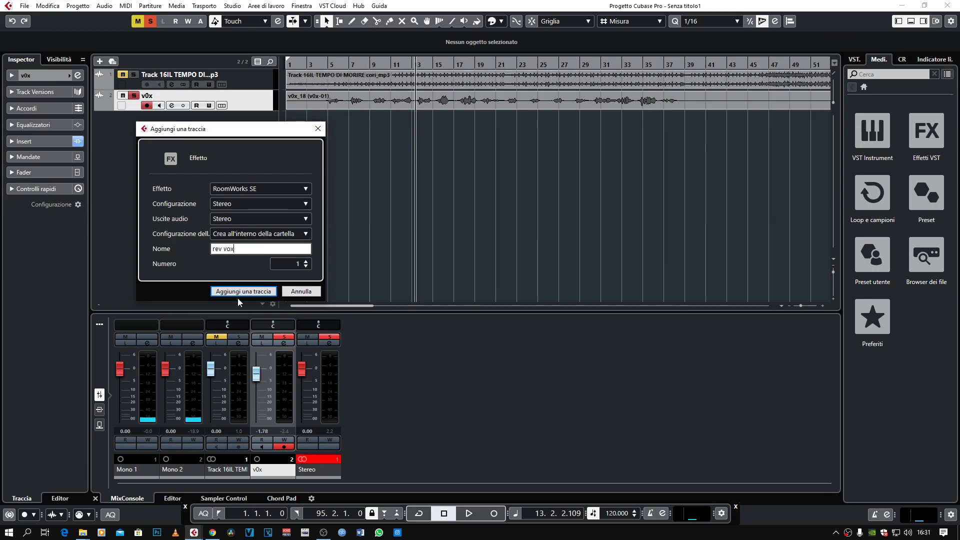
{"action": "left_click", "coordinate": [239, 292]}
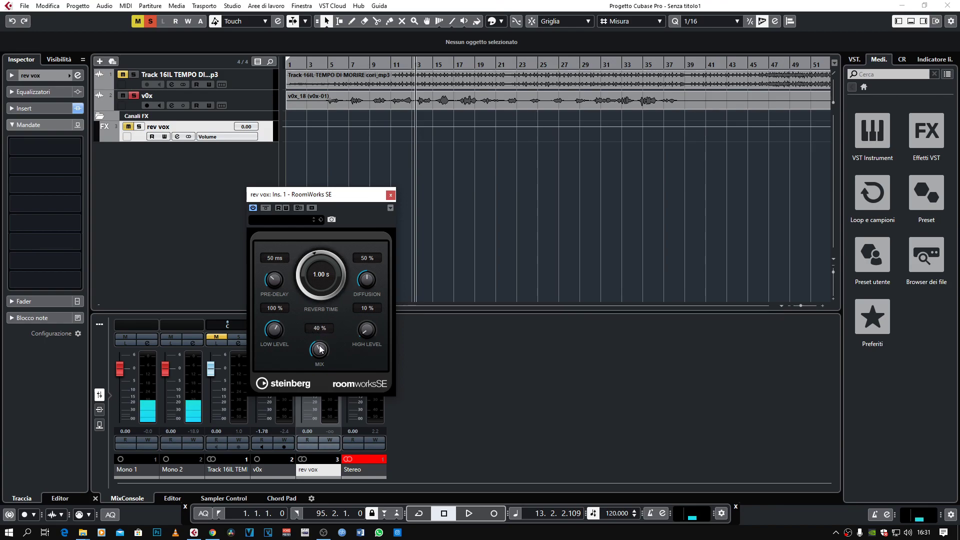
{"action": "left_click_drag", "start_coordinate": [318, 353], "coordinate": [327, 302]}
{"action": "left_click", "coordinate": [390, 195]}
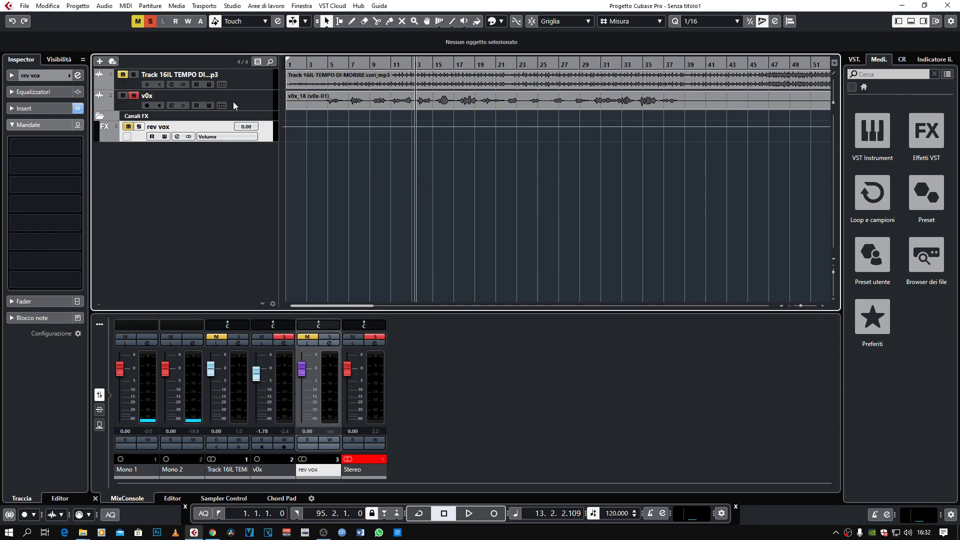
Turn off the v0x solo, route that track's first send to rev vox and activate the send
{"action": "left_click", "coordinate": [136, 98]}
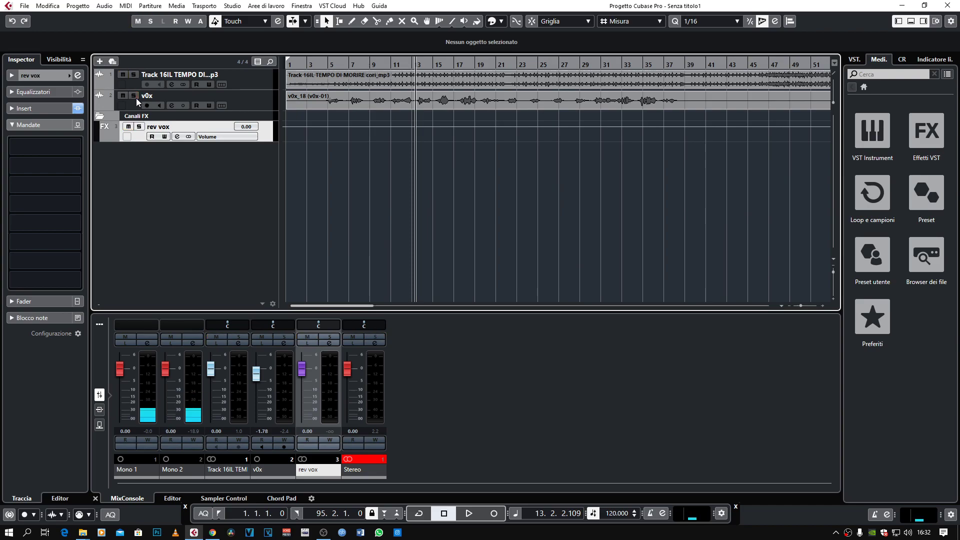
{"action": "left_click", "coordinate": [252, 101]}
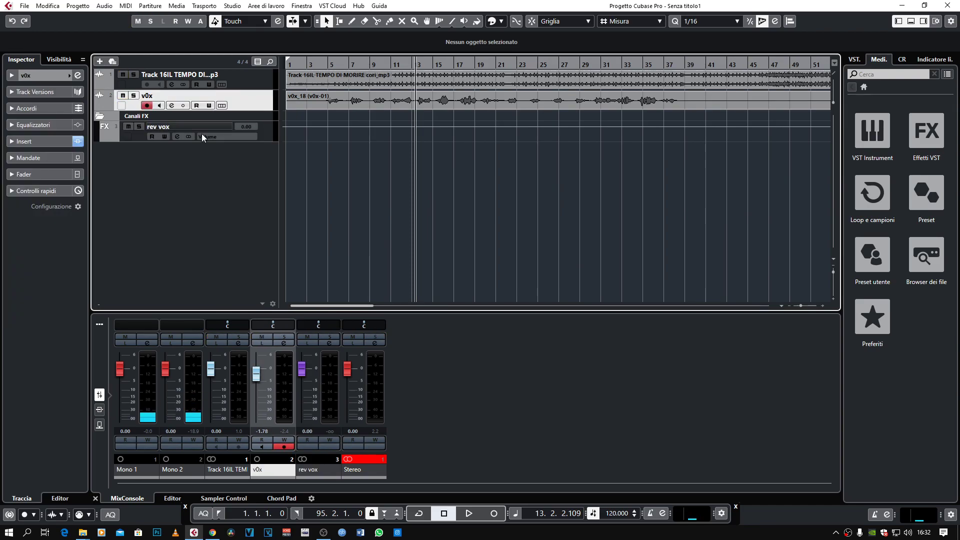
{"action": "left_click", "coordinate": [26, 159]}
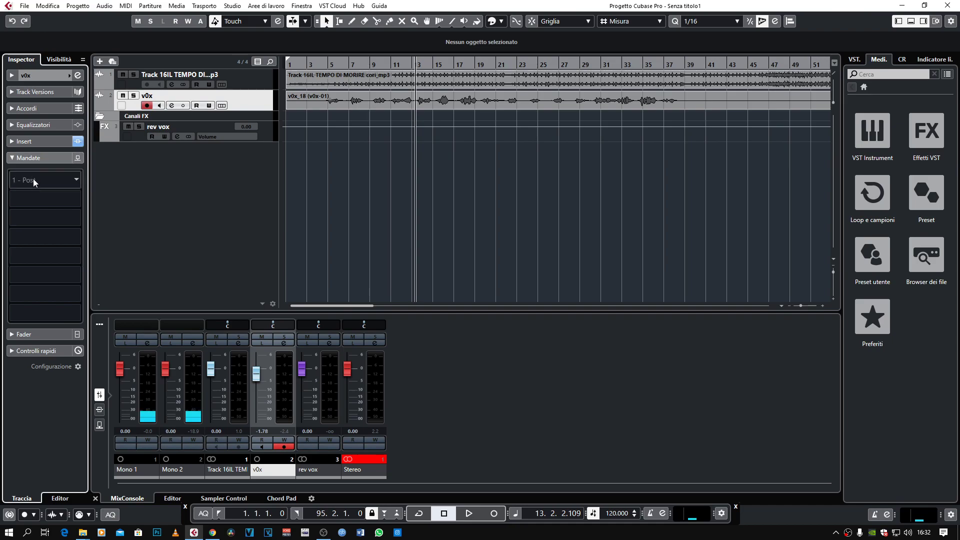
{"action": "left_click", "coordinate": [31, 182]}
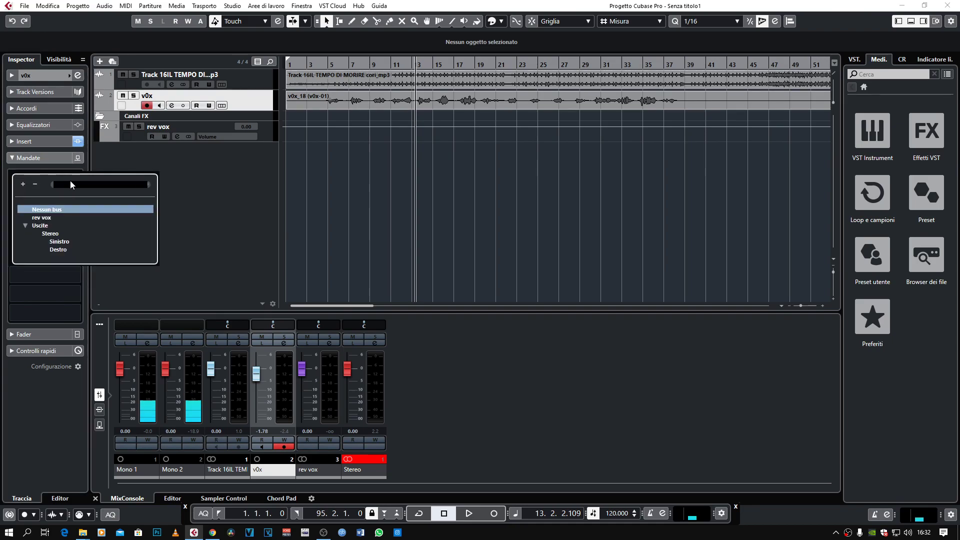
{"action": "left_click", "coordinate": [42, 219]}
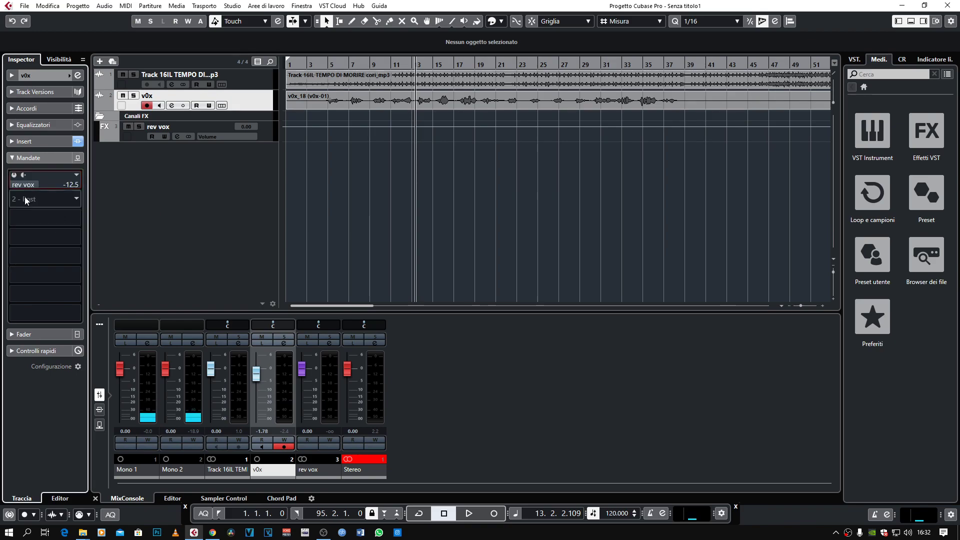
{"action": "left_click", "coordinate": [14, 175]}
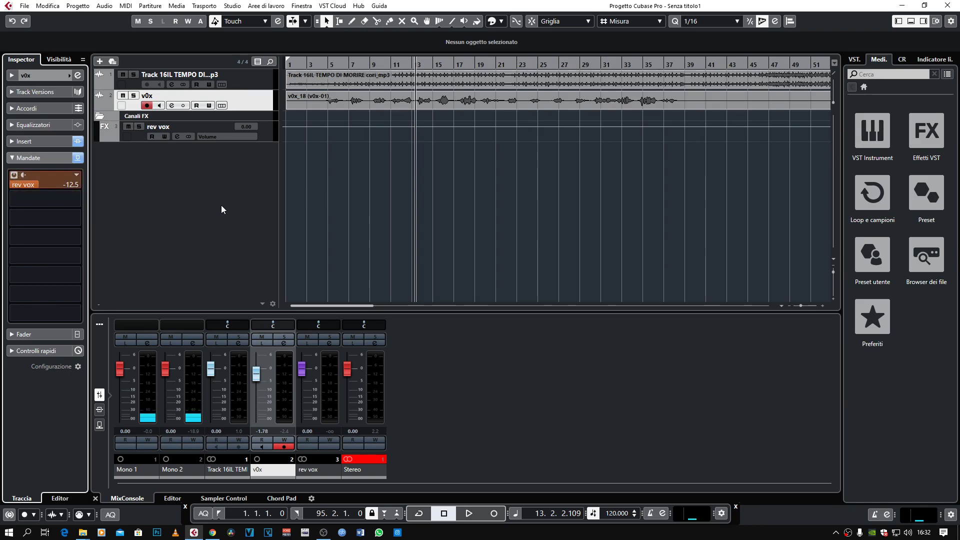
Solo the v0x track, play from bar 4 and set its rev vox send level to -4.62
{"action": "left_click", "coordinate": [326, 63]}
{"action": "key", "text": "s"}
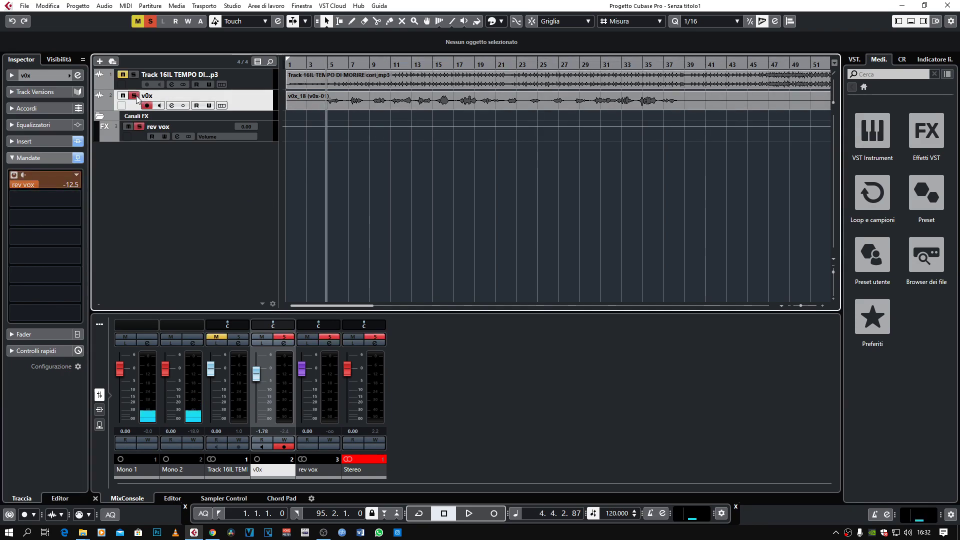
{"action": "key", "text": "space"}
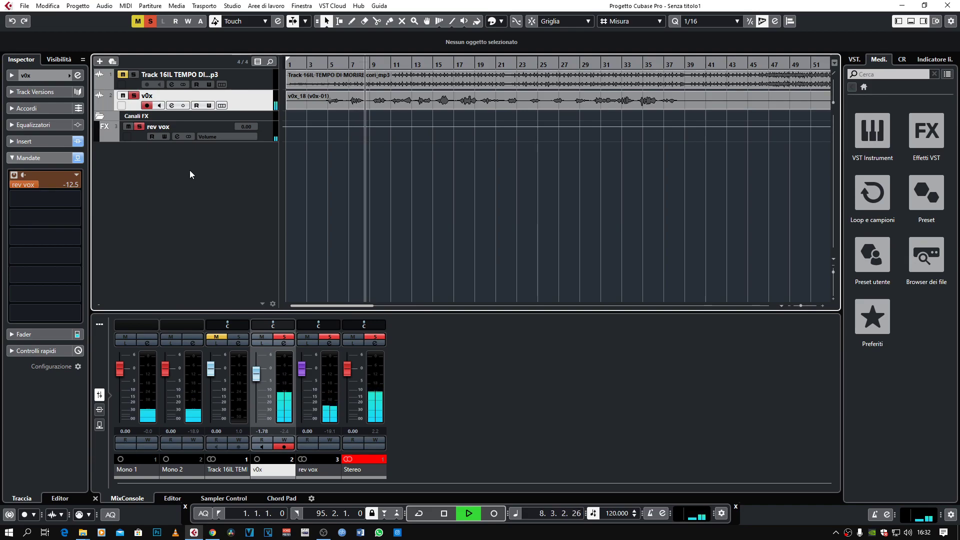
{"action": "left_click_drag", "start_coordinate": [37, 181], "coordinate": [56, 185]}
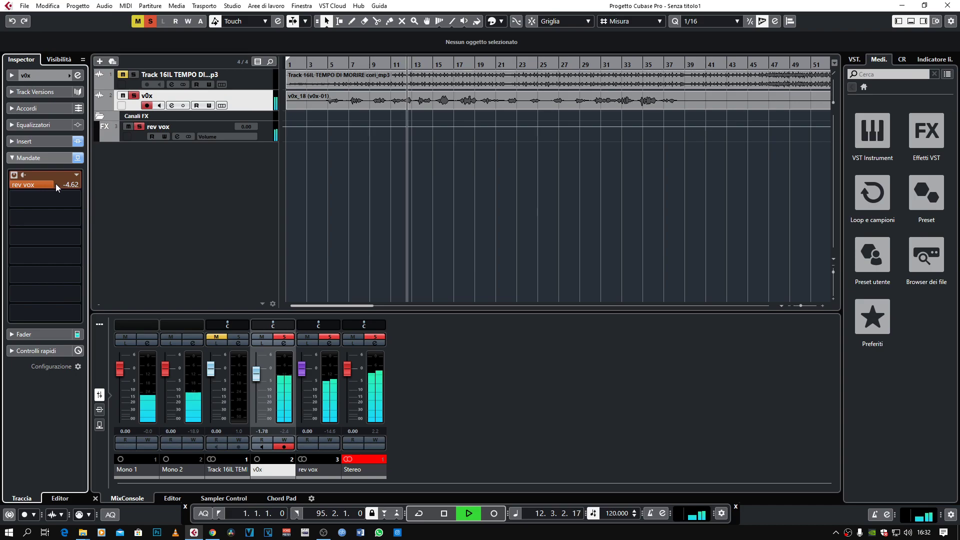
{"action": "key", "text": "space"}
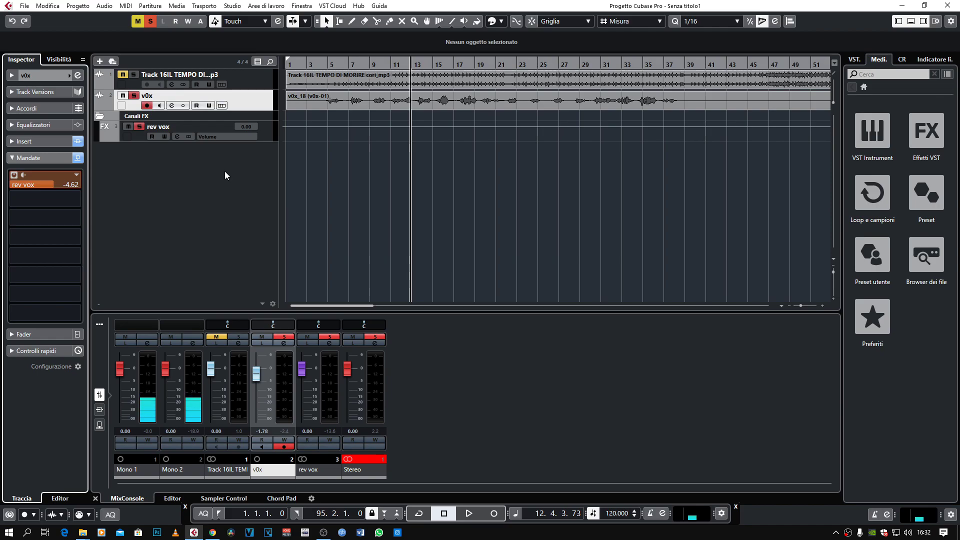
Deactivate the rev vox send, enable the RoomWorks SE insert on v0x and play from around bar 9 for comparison
{"action": "left_click", "coordinate": [40, 142]}
{"action": "left_click", "coordinate": [38, 142]}
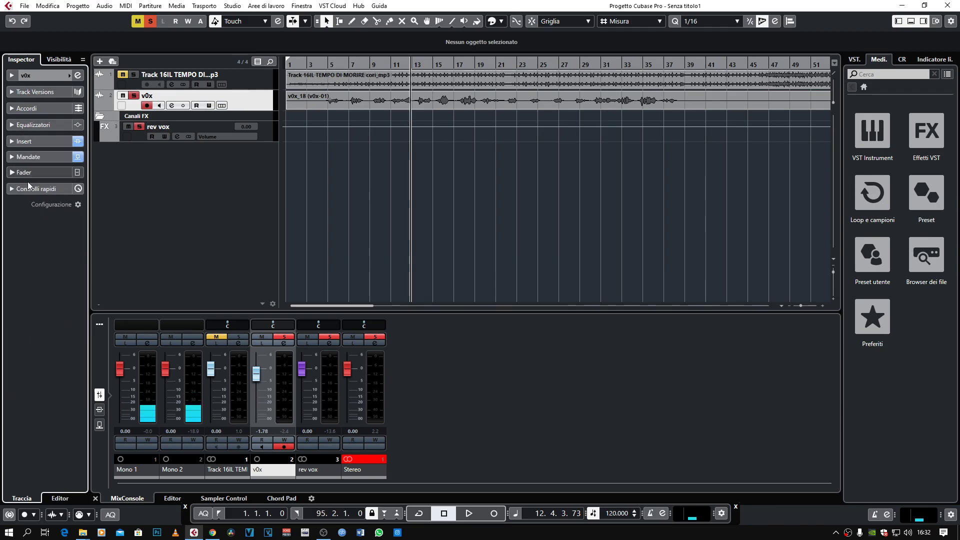
{"action": "left_click", "coordinate": [35, 159]}
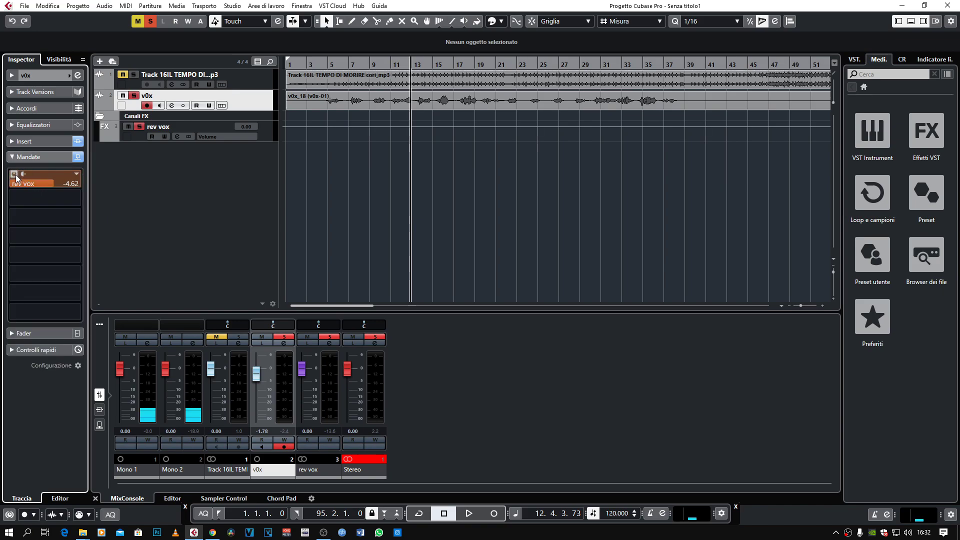
{"action": "left_click", "coordinate": [30, 141]}
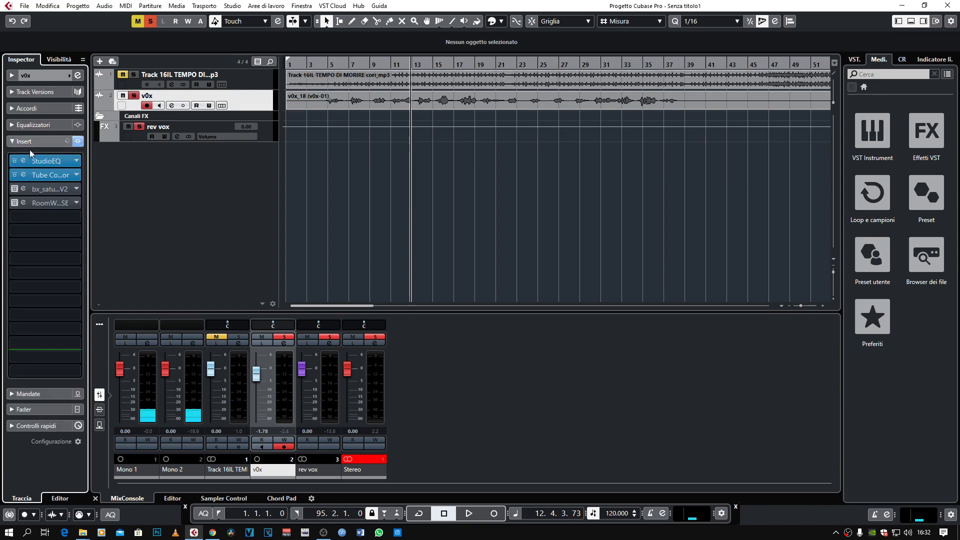
{"action": "left_click", "coordinate": [16, 203]}
{"action": "left_click", "coordinate": [373, 64]}
{"action": "key", "text": "space"}
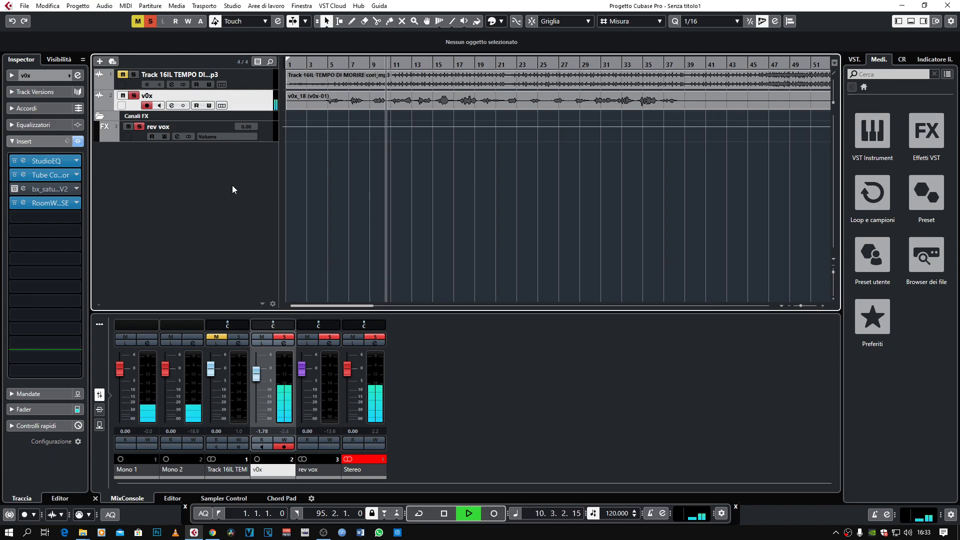
Deactivate the RoomWorks SE insert on v0x and reactivate the rev vox send during playback
{"action": "left_click", "coordinate": [15, 203]}
{"action": "left_click", "coordinate": [42, 393]}
{"action": "left_click", "coordinate": [14, 174]}
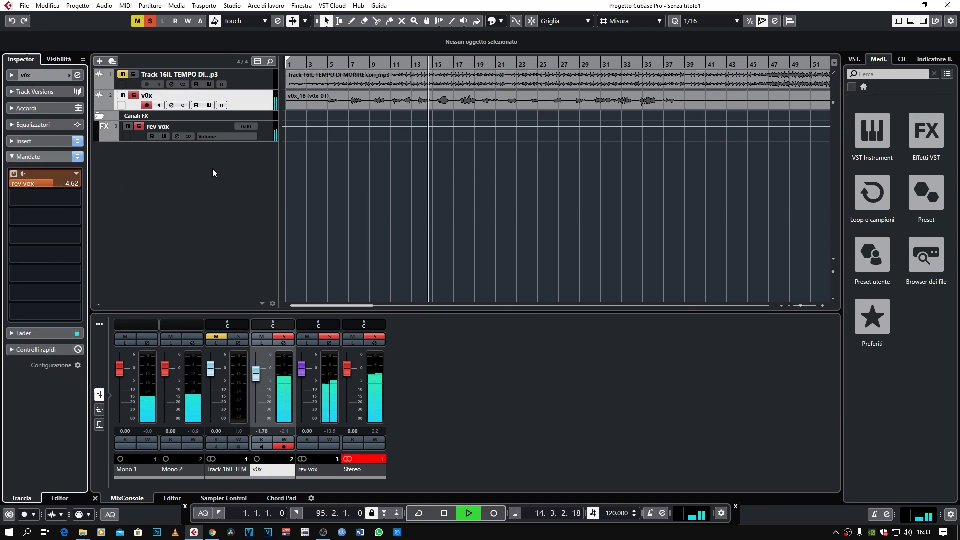
Set the v0x track's rev vox send level to -9.43, stop playback and clear all solo and mute states
{"action": "left_click_drag", "start_coordinate": [51, 184], "coordinate": [34, 188]}
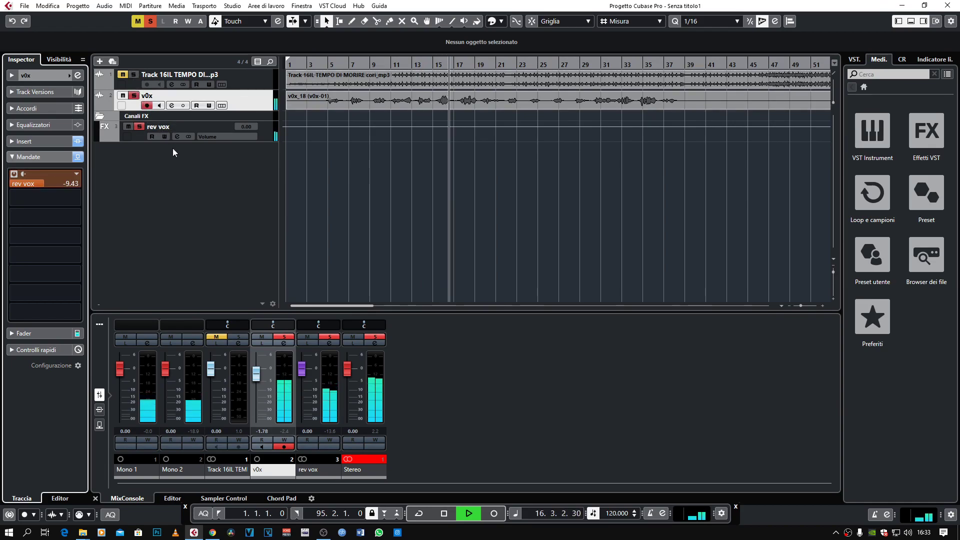
{"action": "key", "text": "space"}
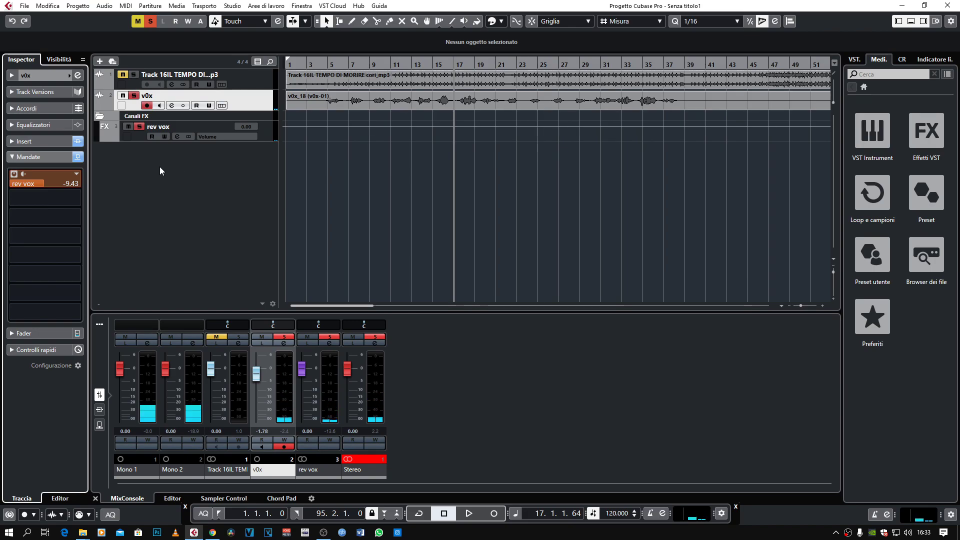
{"action": "left_click", "coordinate": [151, 22]}
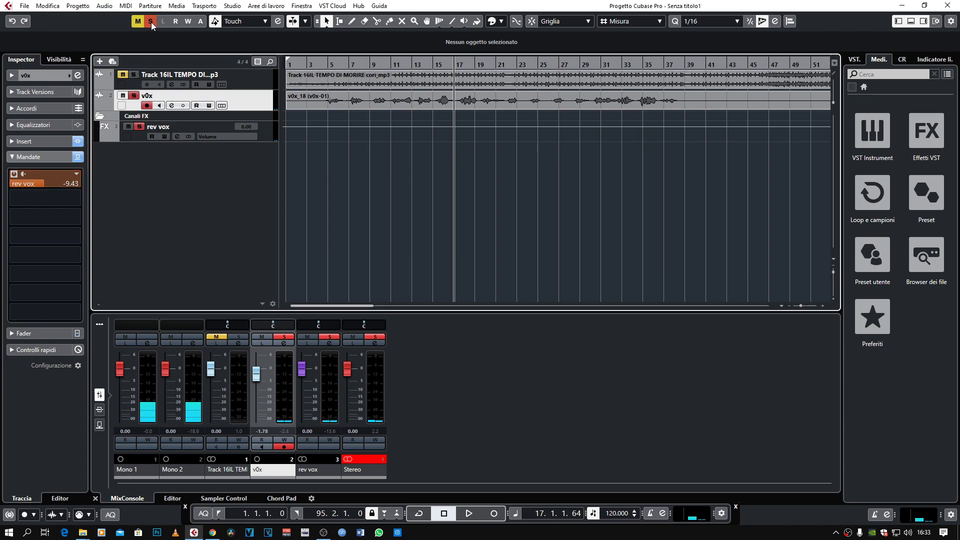
{"action": "left_click", "coordinate": [137, 21]}
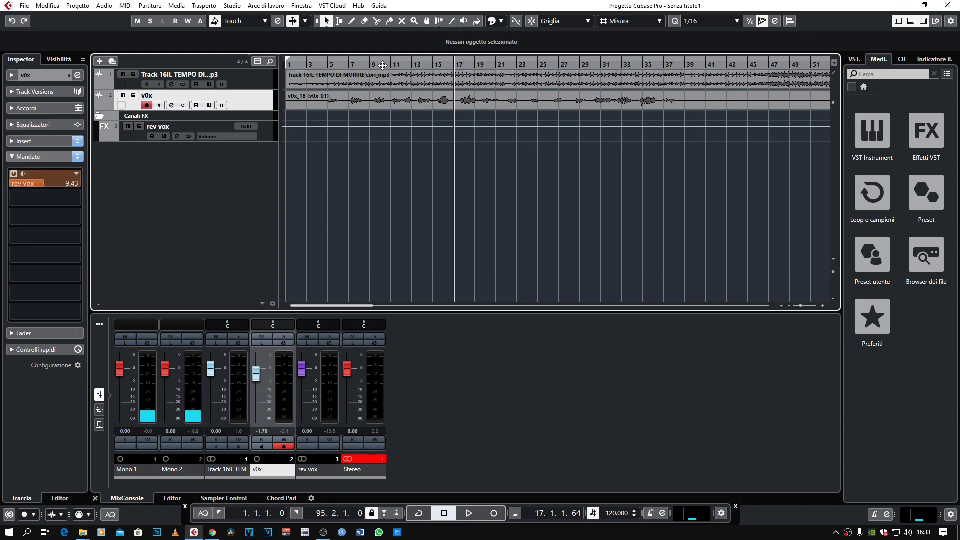
Assign the rev vox FX channel to the first send of the Track 16IL TEMPO DI MORIRE cori track
{"action": "left_click", "coordinate": [253, 78]}
{"action": "left_click", "coordinate": [29, 172]}
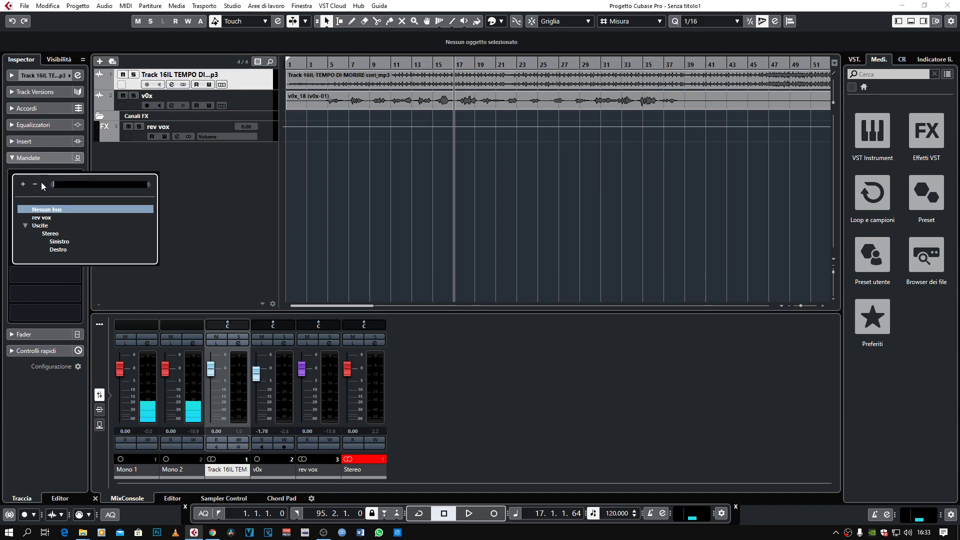
{"action": "left_click", "coordinate": [48, 218]}
{"action": "left_click", "coordinate": [154, 183]}
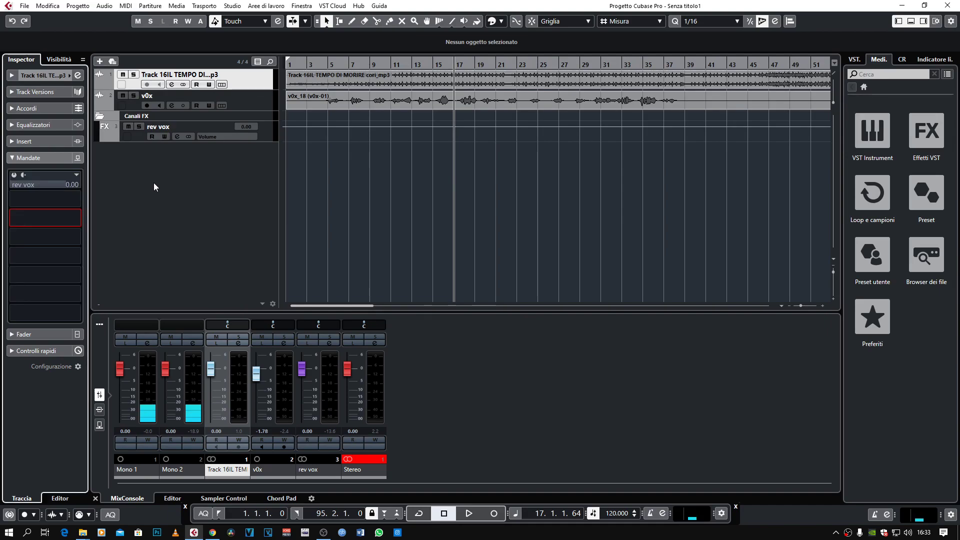
Solo the Track 16IL track, play from around bar 3 and activate its rev vox send
{"action": "left_click", "coordinate": [315, 95]}
{"action": "left_click", "coordinate": [134, 74]}
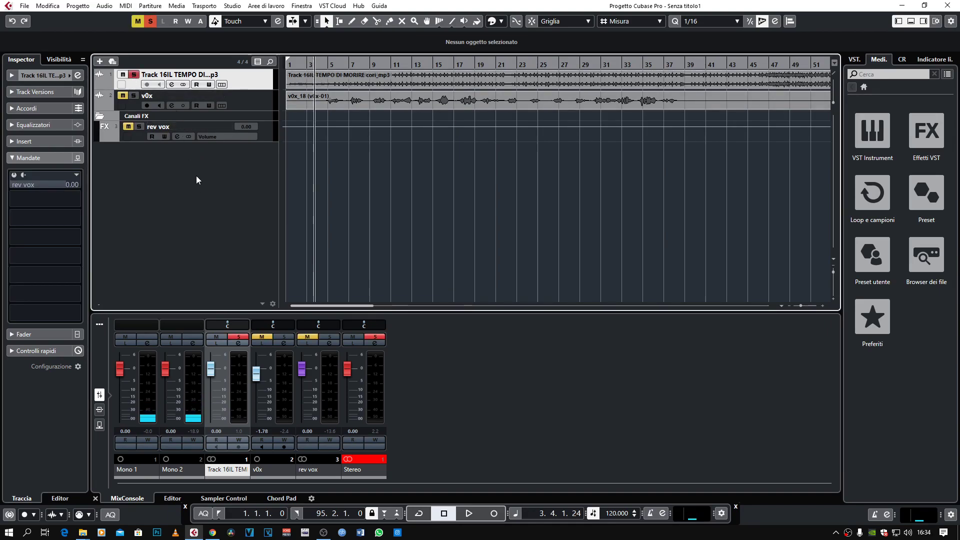
{"action": "key", "text": "space"}
{"action": "left_click", "coordinate": [15, 183]}
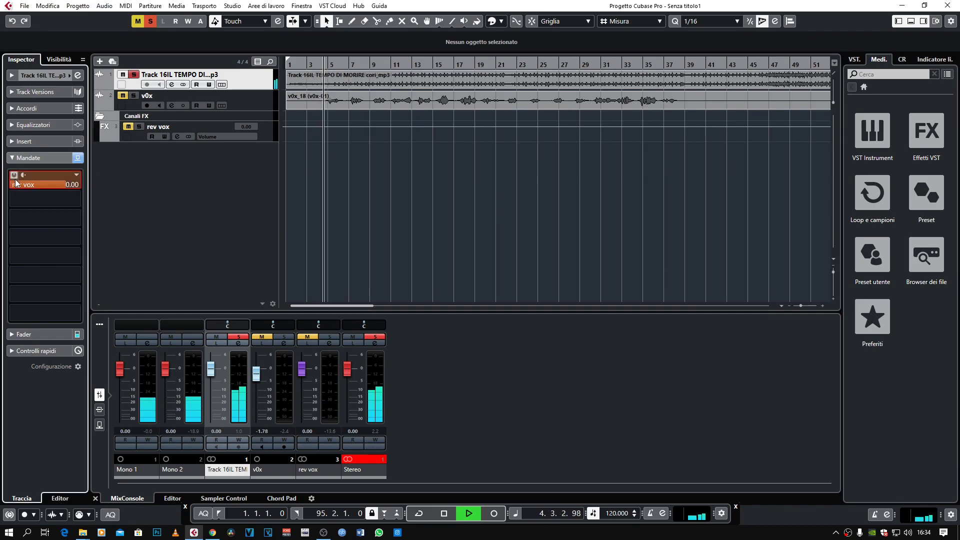
Solo the rev vox channel with the Track 16IL track, leave v0x out of the solo and stop playback
{"action": "left_click", "coordinate": [139, 126]}
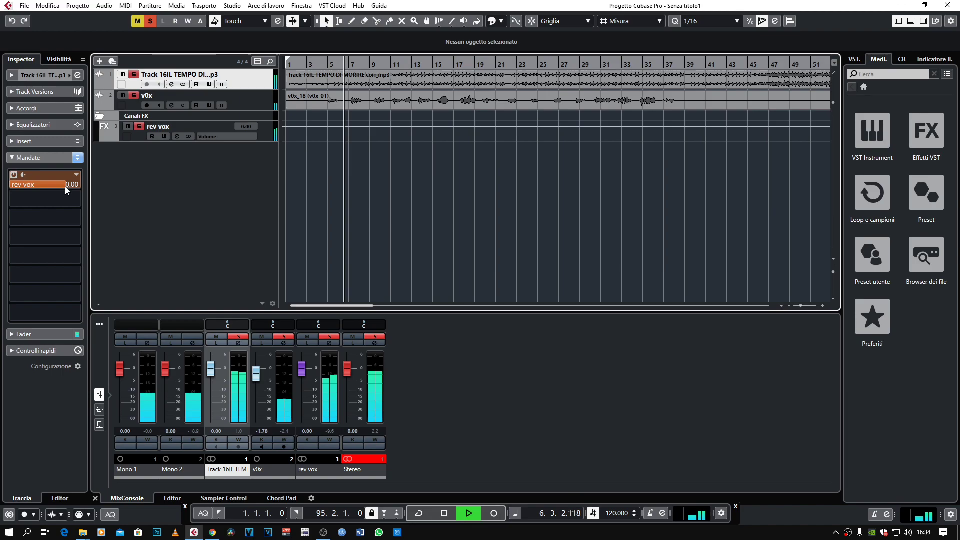
{"action": "left_click", "coordinate": [134, 96]}
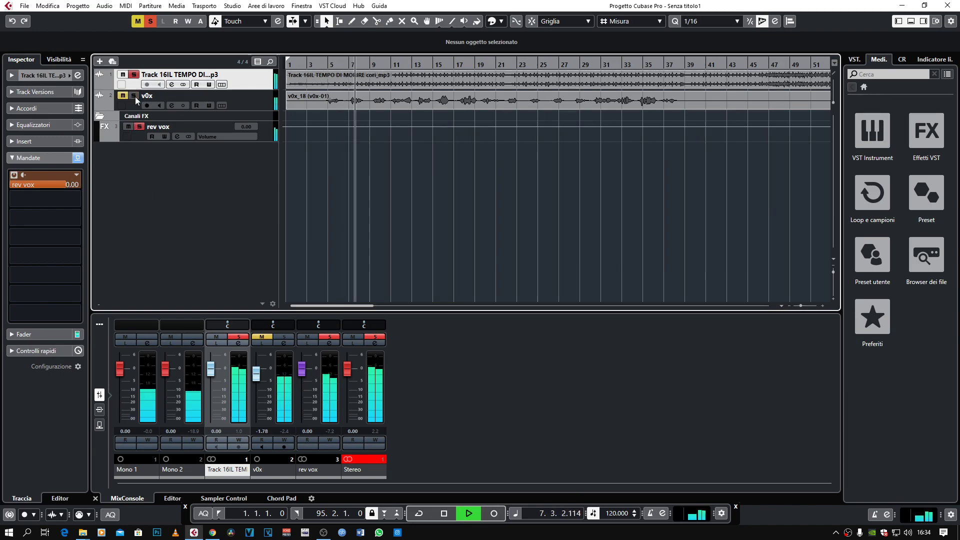
{"action": "key", "text": "space"}
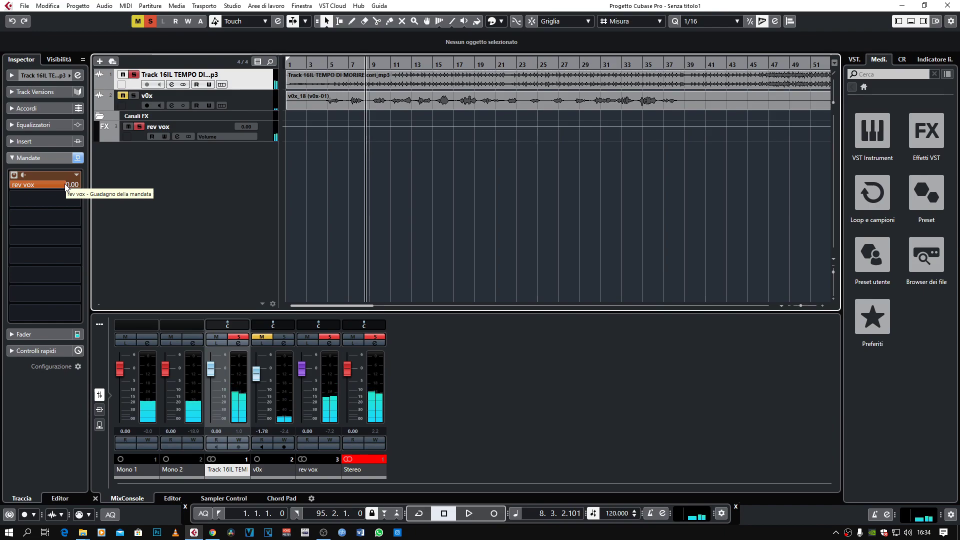
Set the Track 16IL track's rev vox send level to -29.7 and resume playback to hear it
{"action": "left_click", "coordinate": [64, 184]}
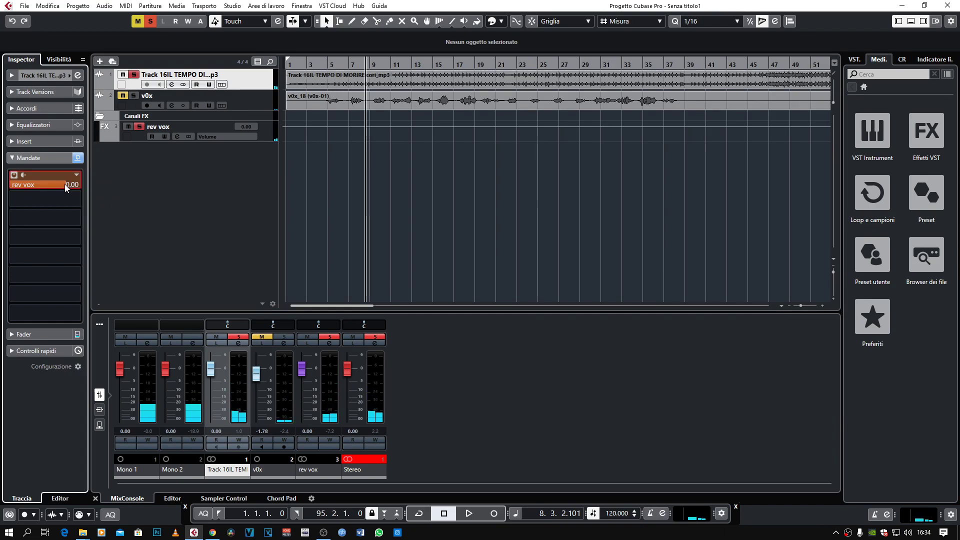
{"action": "left_click_drag", "start_coordinate": [65, 184], "coordinate": [10, 185]}
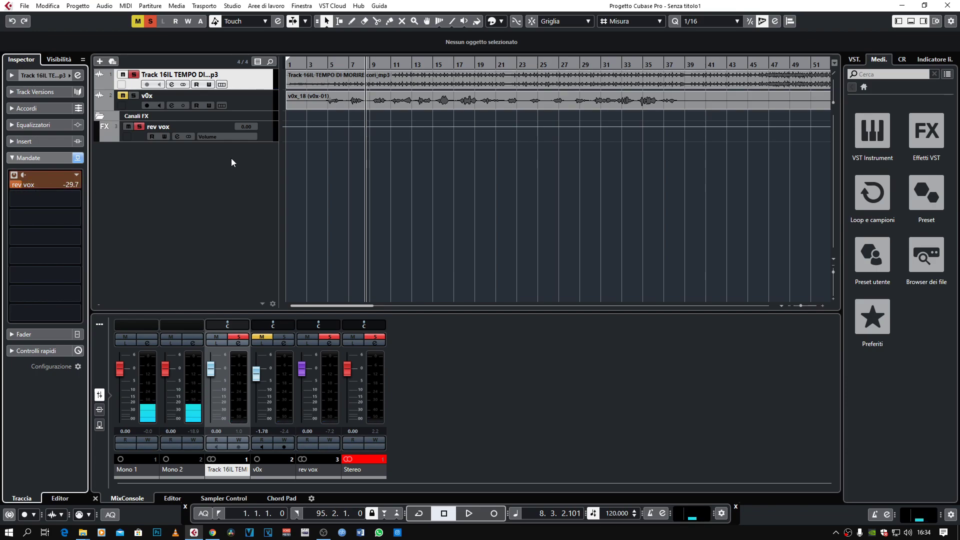
{"action": "left_click", "coordinate": [268, 133]}
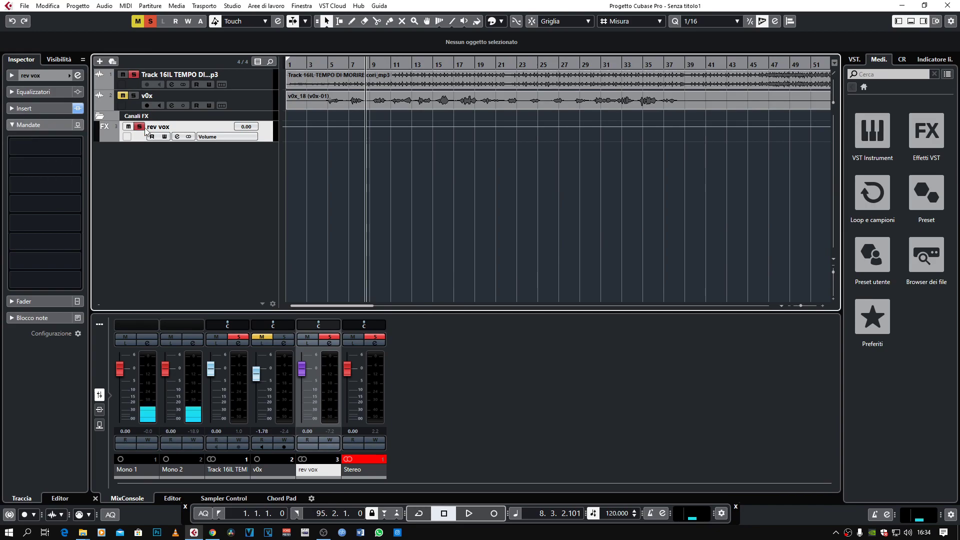
{"action": "left_click", "coordinate": [254, 92]}
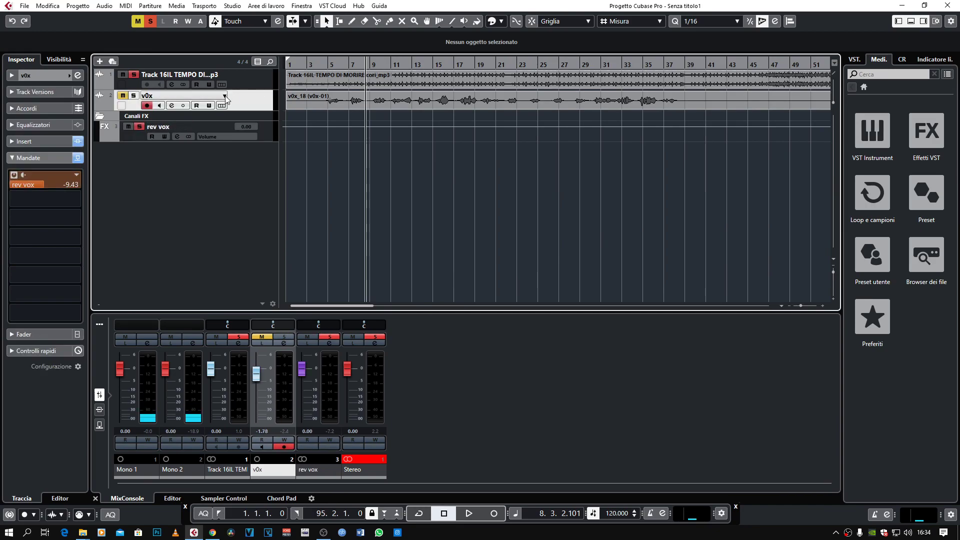
{"action": "left_click", "coordinate": [242, 80]}
{"action": "key", "text": "space"}
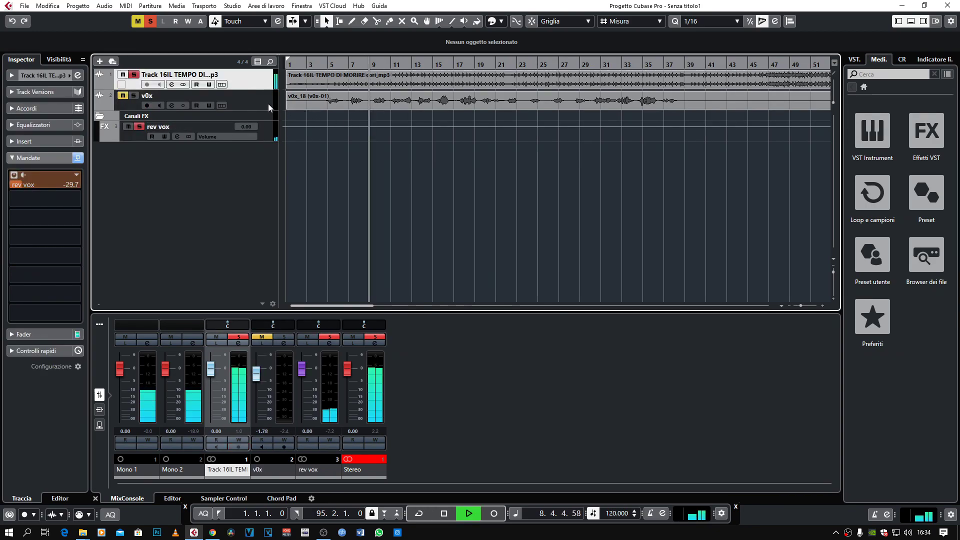
Bring v0x into the soloed playback, clear all solo and mute states and stop playback
{"action": "left_click", "coordinate": [123, 95]}
{"action": "left_click", "coordinate": [133, 95]}
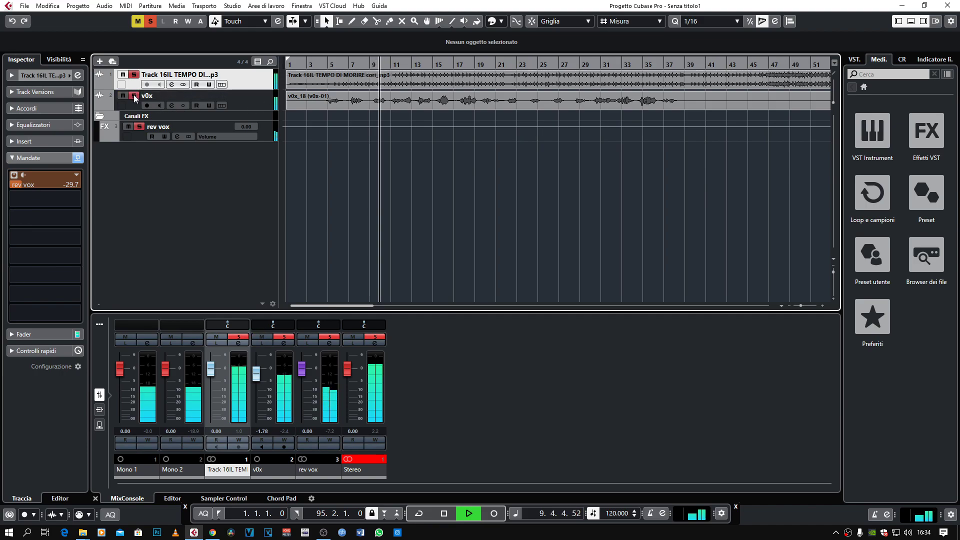
{"action": "left_click", "coordinate": [150, 21]}
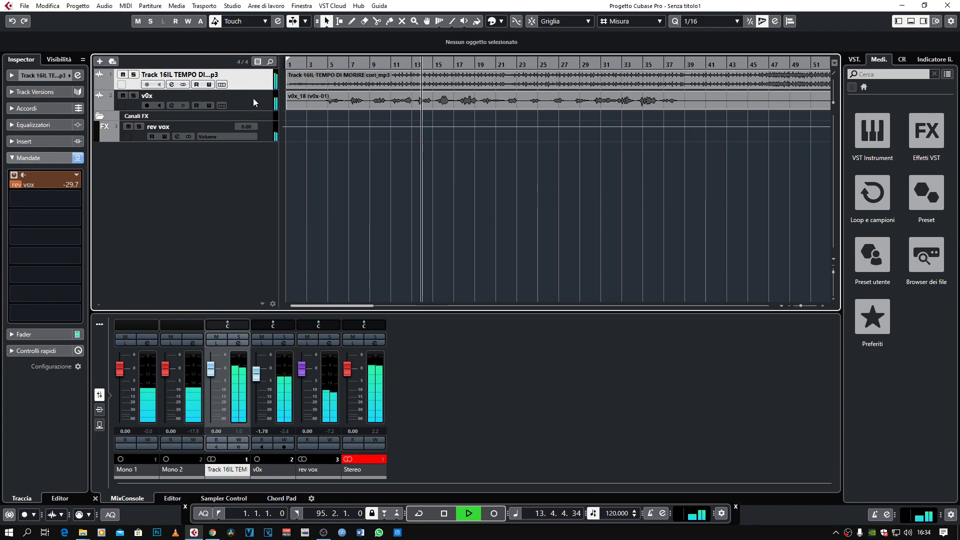
{"action": "key", "text": "space"}
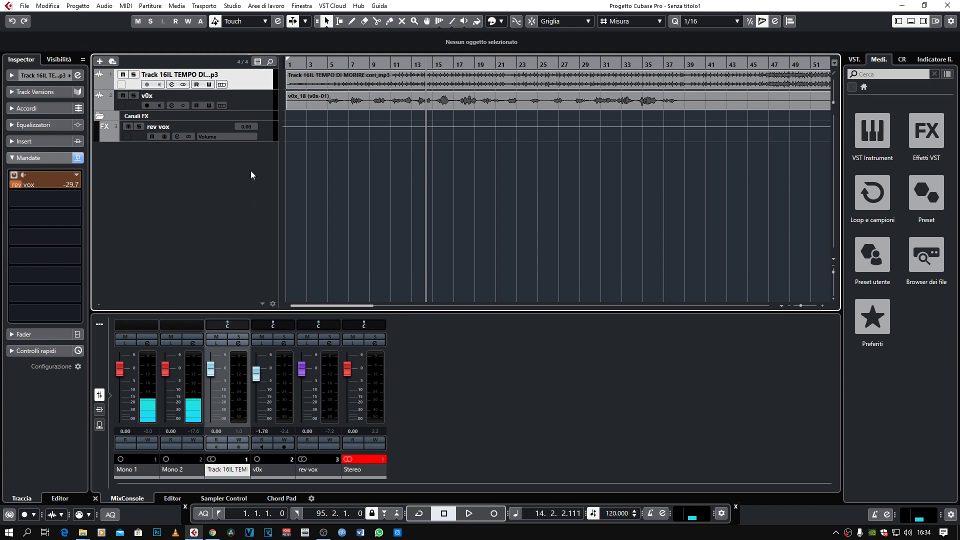
Set the rev vox channel's RoomWorks SE to 71 ms pre-delay, 69% diffusion, 19% high level and 2.16 s reverb time
{"action": "left_click", "coordinate": [264, 134]}
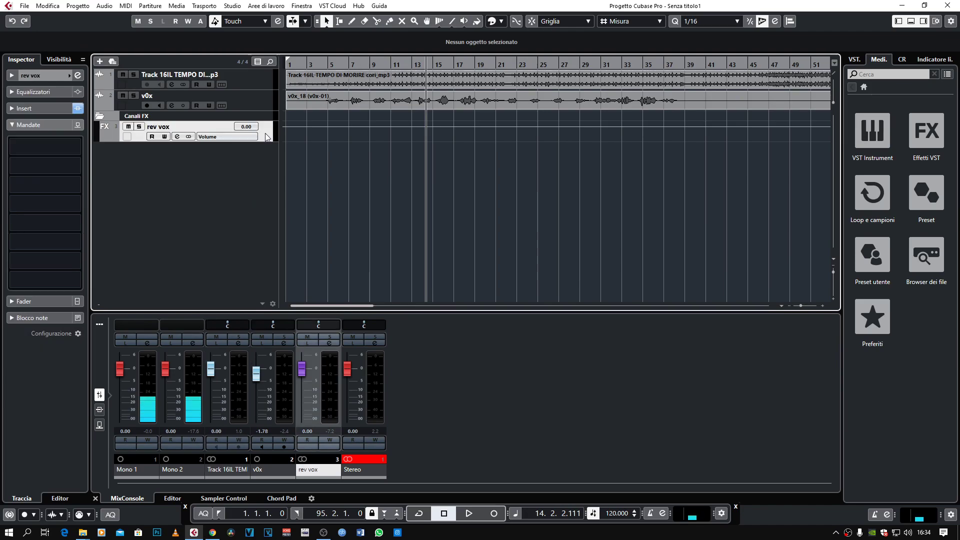
{"action": "left_click", "coordinate": [177, 137]}
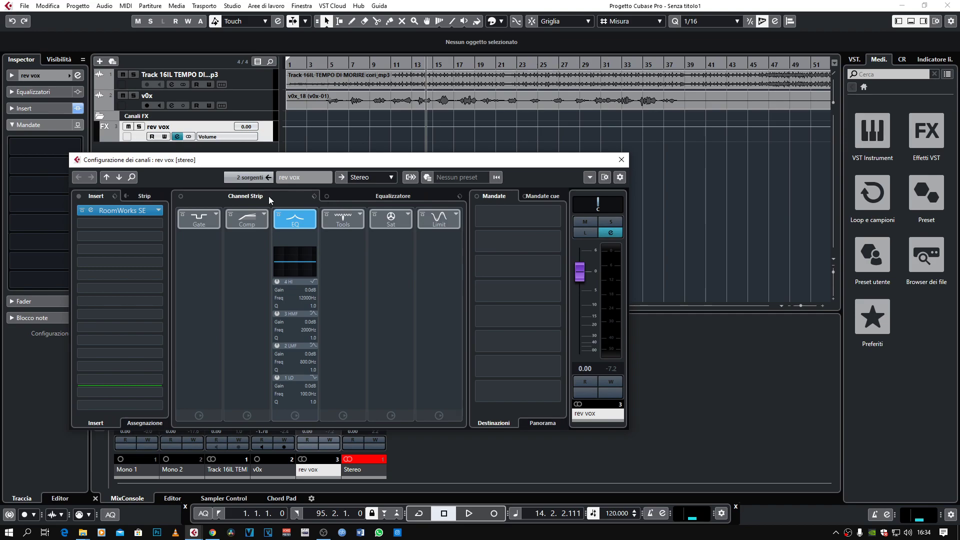
{"action": "left_click", "coordinate": [92, 211]}
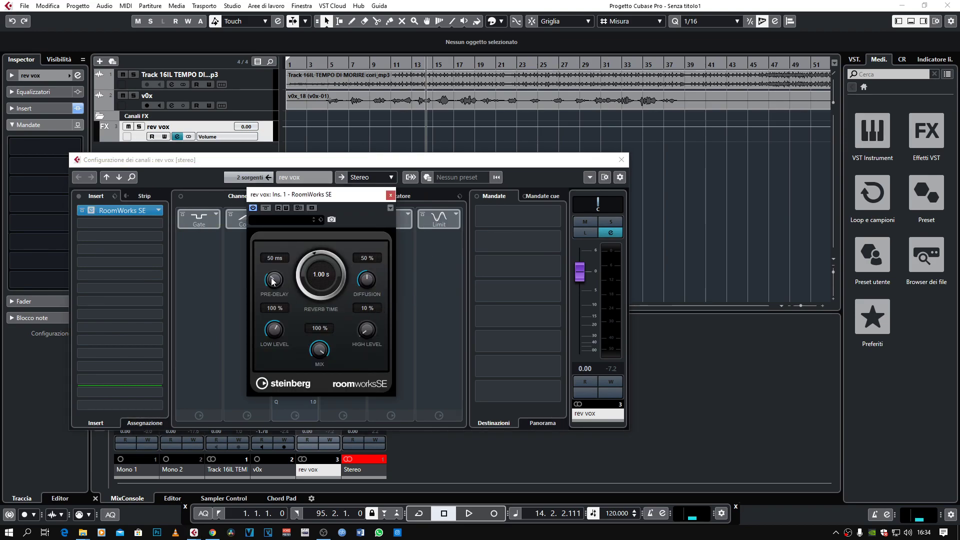
{"action": "left_click_drag", "start_coordinate": [272, 274], "coordinate": [272, 272]}
{"action": "left_click_drag", "start_coordinate": [373, 267], "coordinate": [376, 266]}
{"action": "left_click_drag", "start_coordinate": [361, 333], "coordinate": [363, 325]}
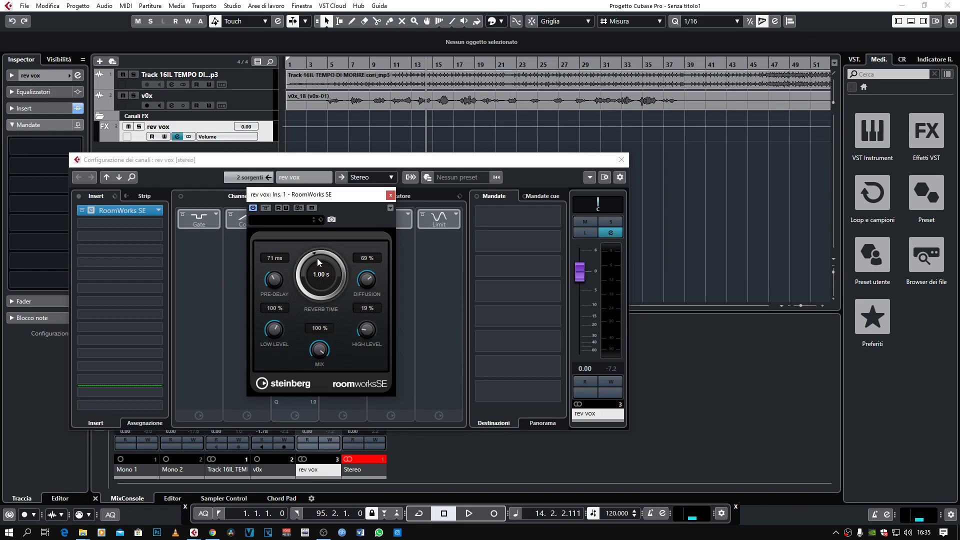
{"action": "left_click_drag", "start_coordinate": [318, 252], "coordinate": [323, 244]}
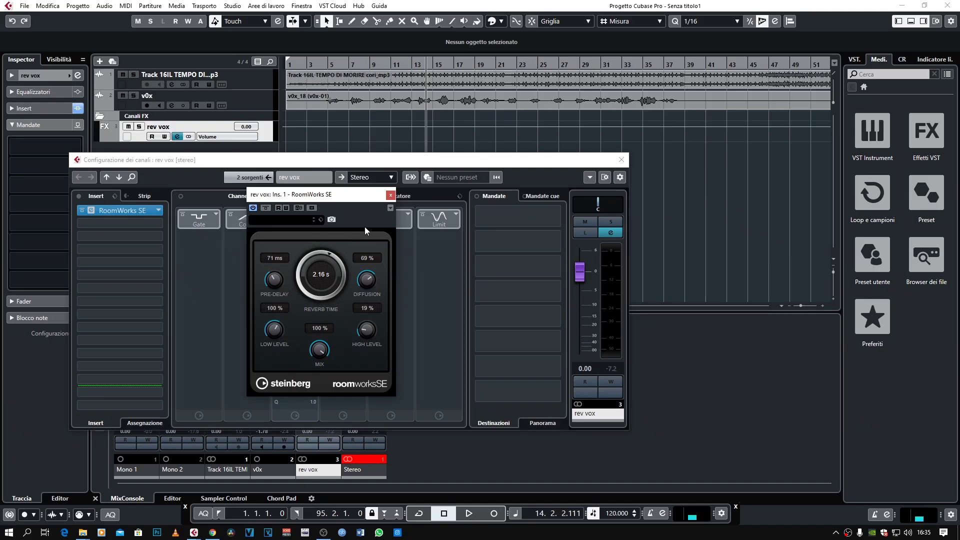
{"action": "left_click", "coordinate": [391, 195]}
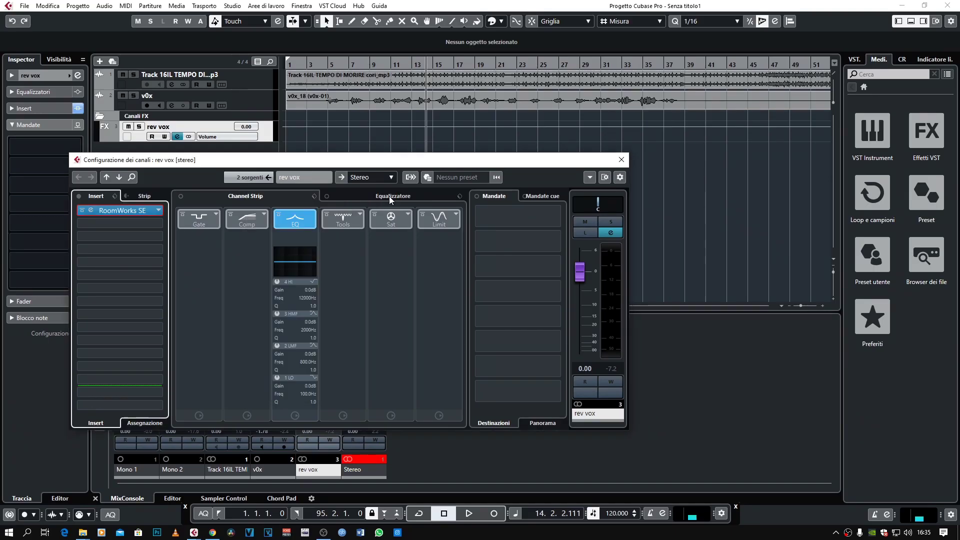
{"action": "left_click", "coordinate": [622, 160]}
Solo v0x, play from around bar 4 and lower its rev vox send level to -13.8
{"action": "left_click", "coordinate": [322, 63]}
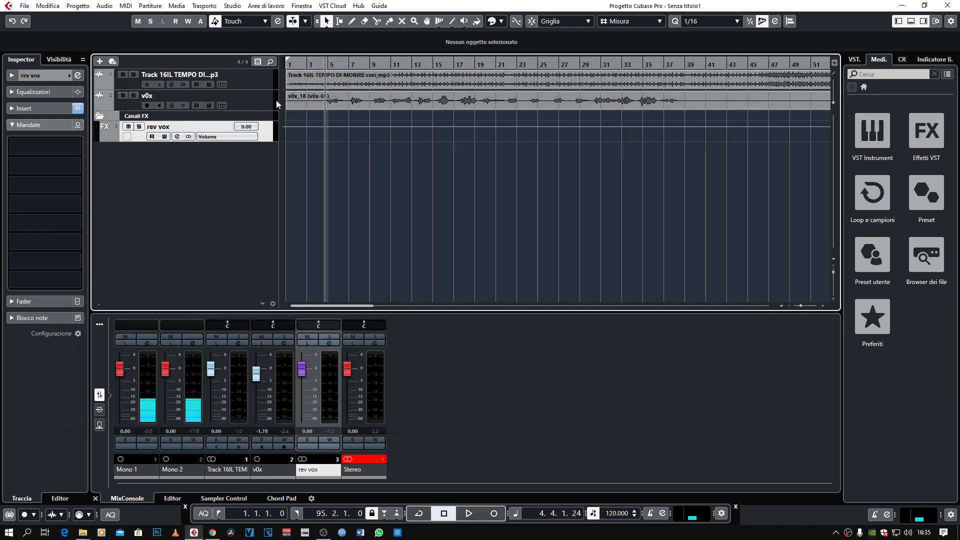
{"action": "left_click", "coordinate": [262, 94]}
{"action": "left_click", "coordinate": [134, 95]}
{"action": "key", "text": "space"}
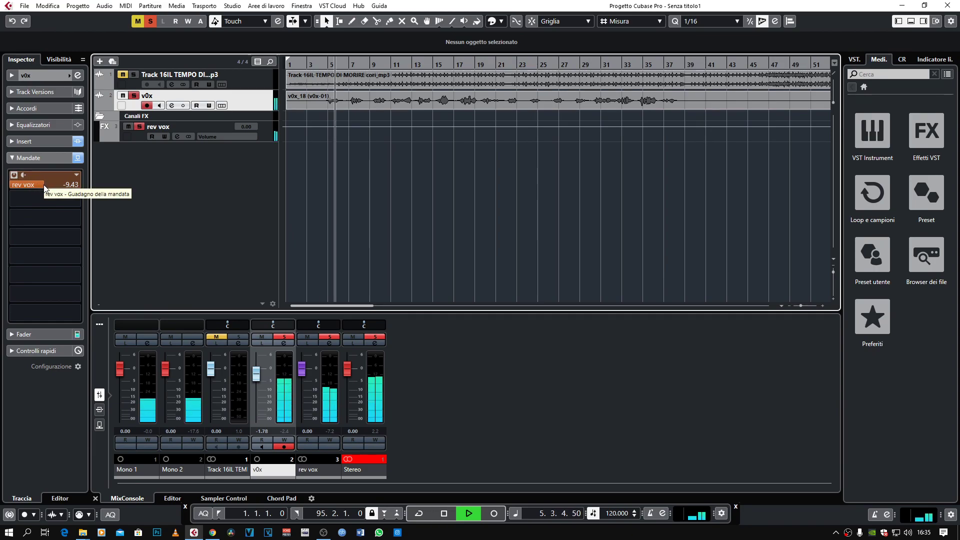
{"action": "left_click_drag", "start_coordinate": [43, 184], "coordinate": [29, 187]}
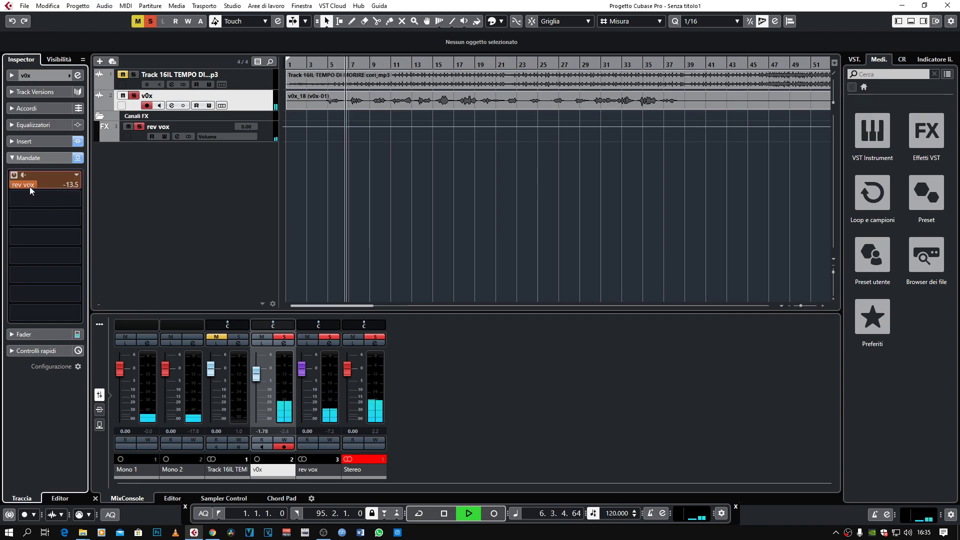
Switch the solo from v0x to the Track 16IL track and set its rev vox send level to -16.8
{"action": "left_click", "coordinate": [133, 74]}
{"action": "left_click", "coordinate": [134, 95]}
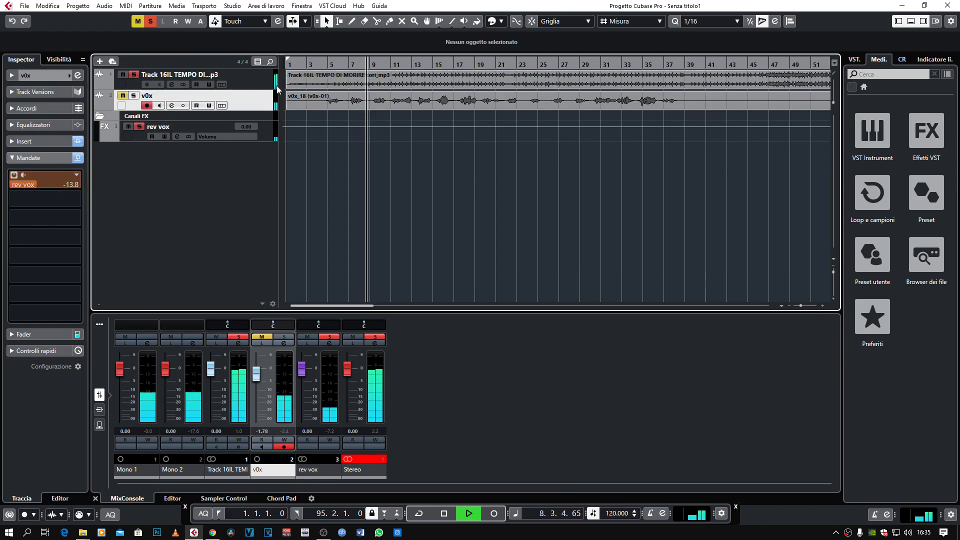
{"action": "left_click", "coordinate": [270, 82]}
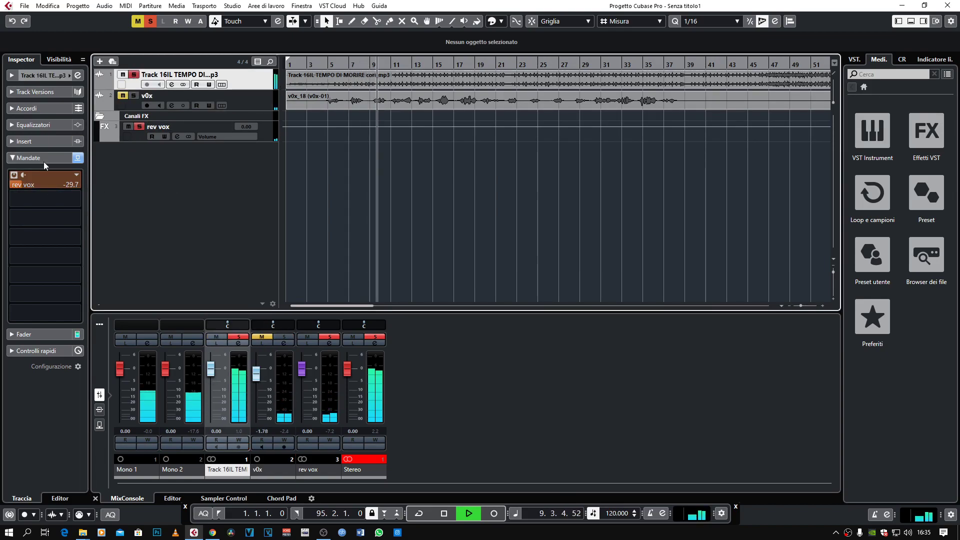
{"action": "left_click", "coordinate": [41, 185]}
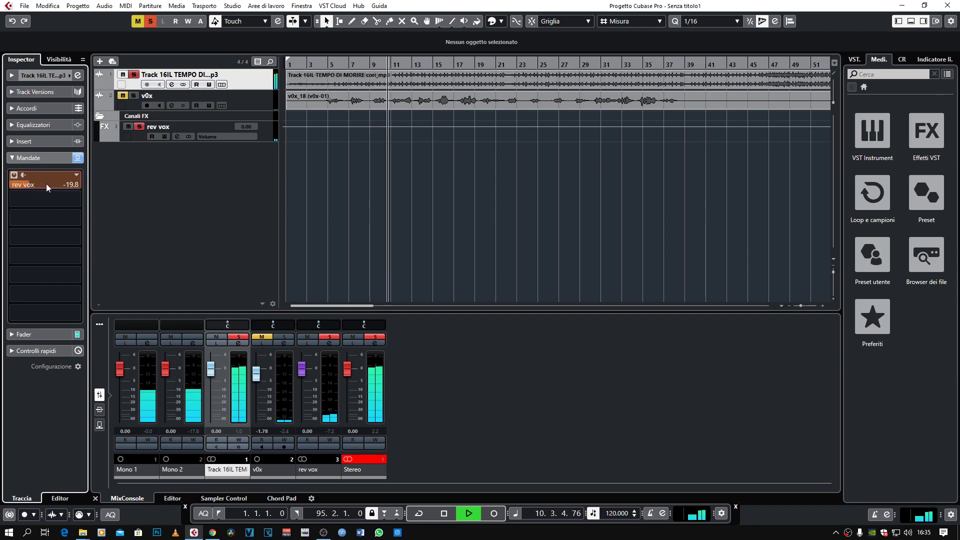
{"action": "mouse_move", "coordinate": [47, 184]}
{"action": "left_mouse_down"}
{"action": "mouse_move", "coordinate": [76, 186]}
{"action": "mouse_move", "coordinate": [48, 190]}
{"action": "left_mouse_up"}
Add v0x back to the soloed mix, clear every solo and mute, and stop playback after listening
{"action": "left_click", "coordinate": [124, 96]}
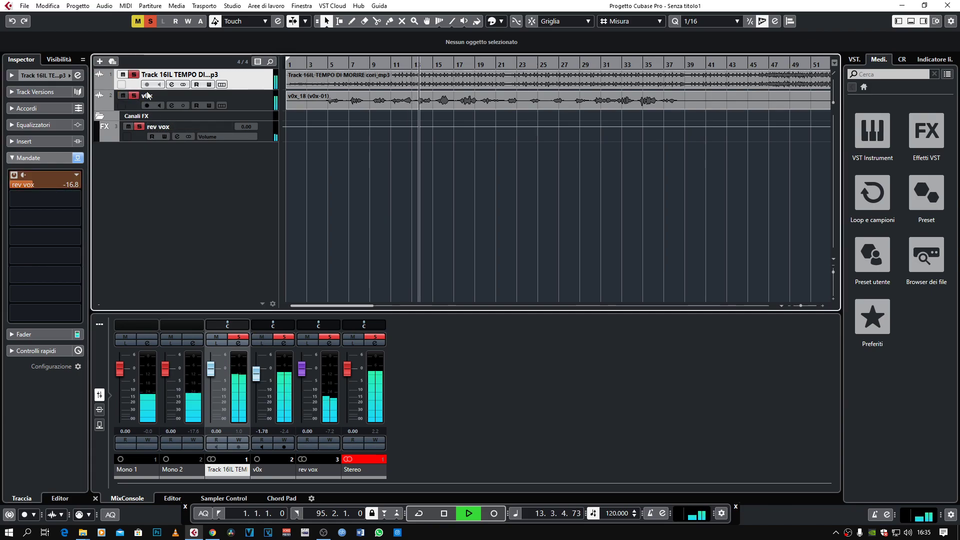
{"action": "left_click", "coordinate": [150, 21]}
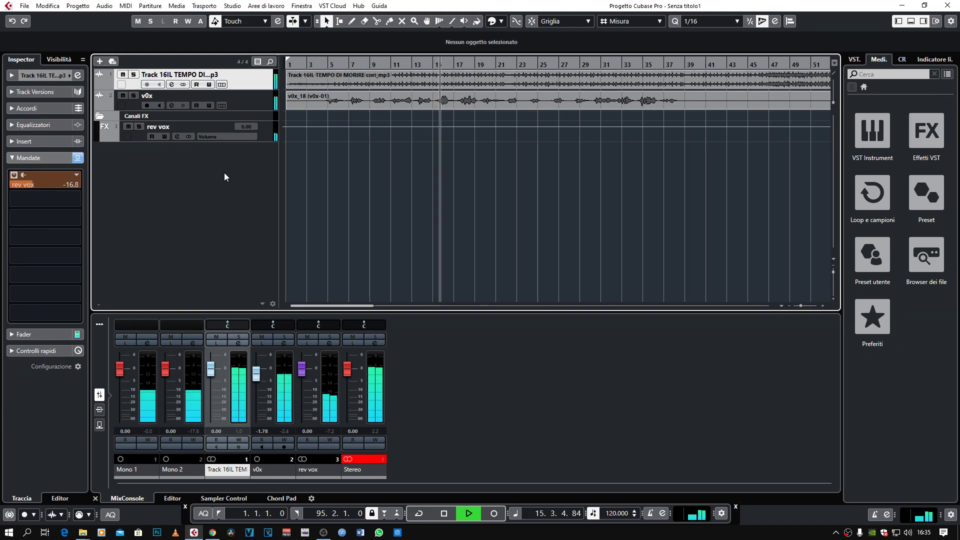
{"action": "key", "text": "space"}
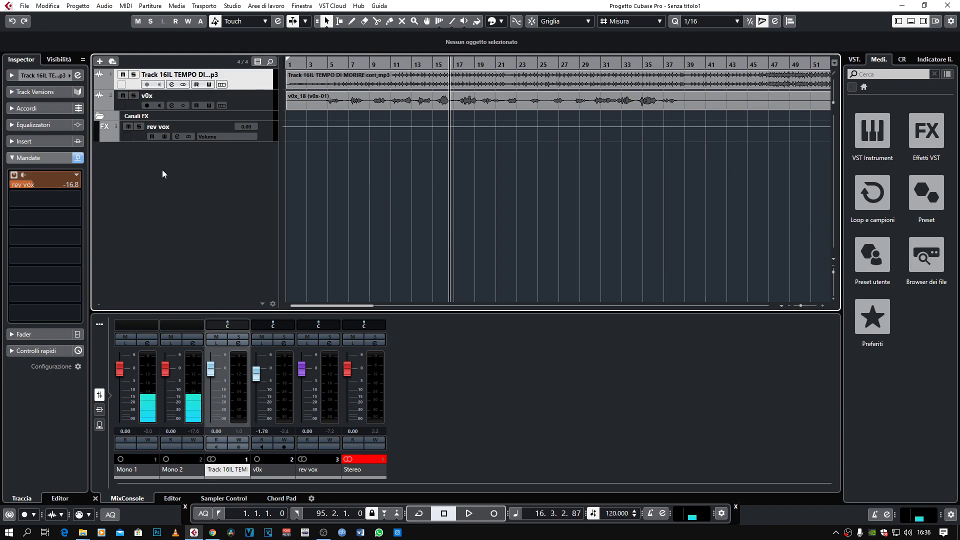
Show the equalizer curve in the rev vox channel settings and start playback
{"action": "left_click", "coordinate": [269, 131]}
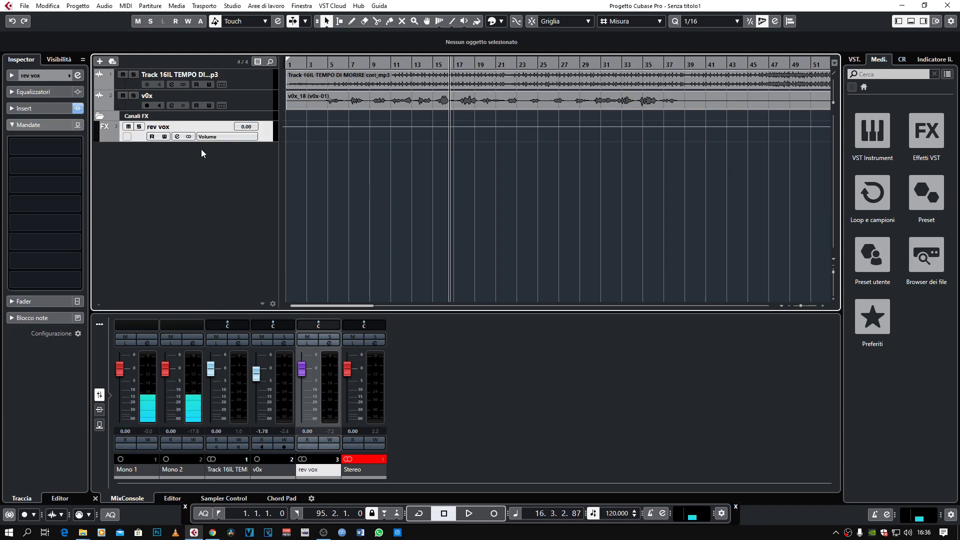
{"action": "left_click", "coordinate": [177, 140]}
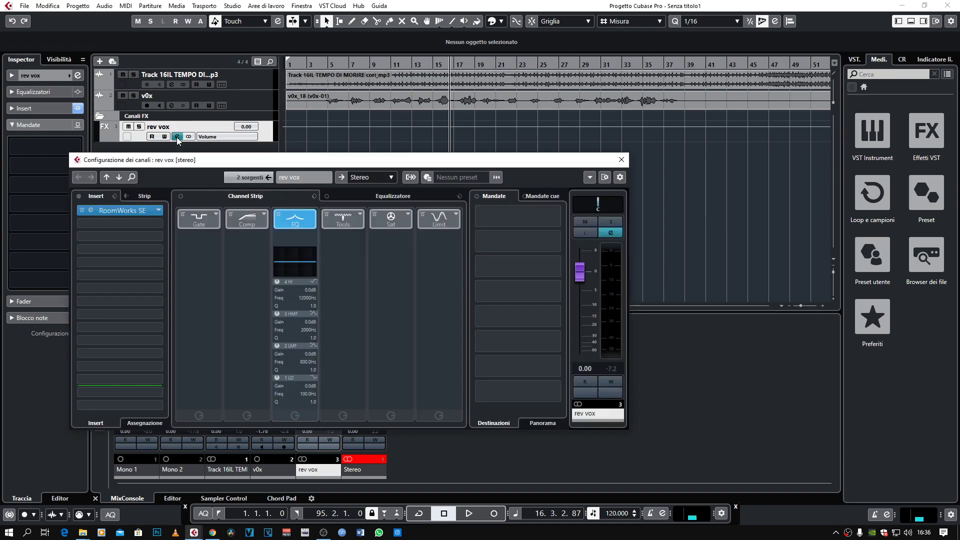
{"action": "left_click_drag", "start_coordinate": [192, 169], "coordinate": [176, 161]}
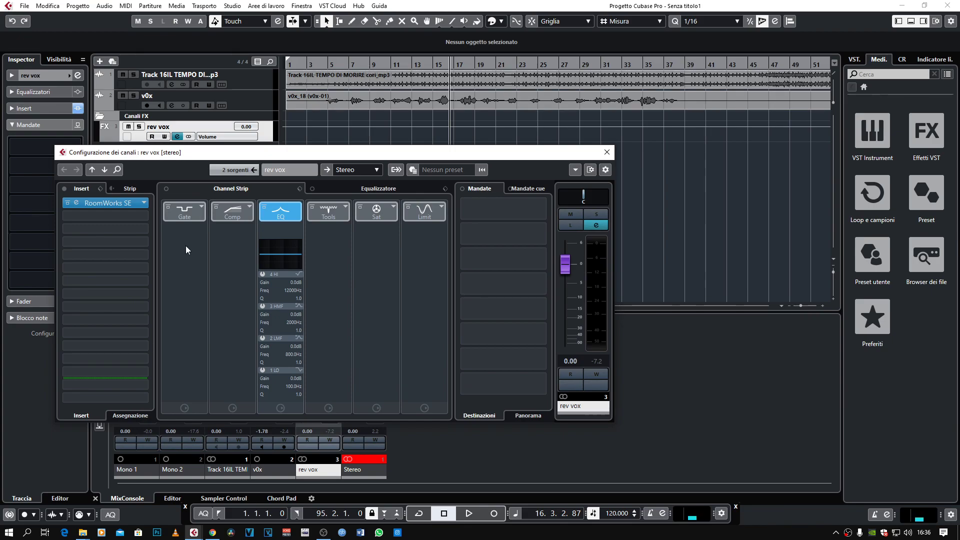
{"action": "left_click", "coordinate": [379, 188]}
{"action": "key", "text": "space"}
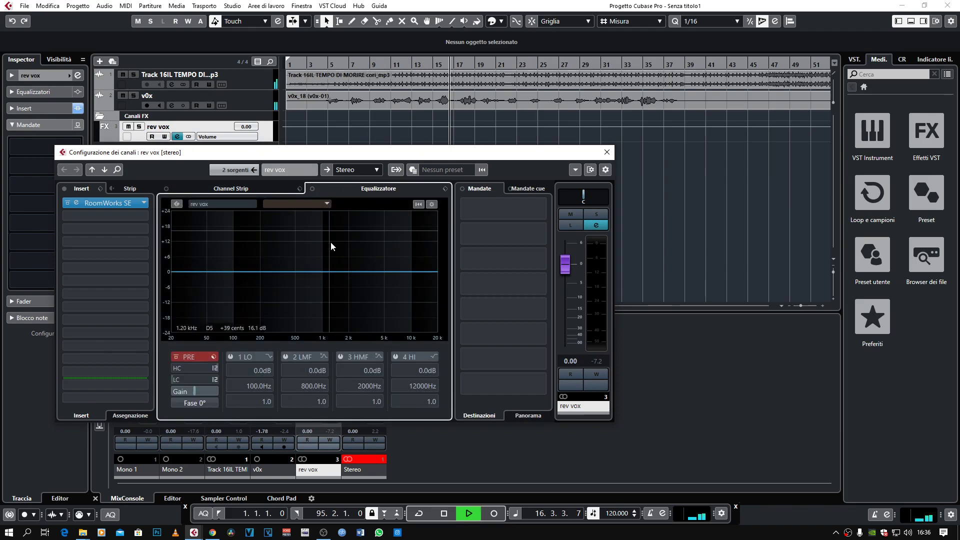
Shape the rev vox EQ: band 2 at -3.0 dB/670.4 Hz, band 4 at 5.9 dB/2482 Hz and band 1 at 14.8 dB/56.4 Hz
{"action": "mouse_move", "coordinate": [301, 272]}
{"action": "left_mouse_down"}
{"action": "mouse_move", "coordinate": [300, 217]}
{"action": "mouse_move", "coordinate": [302, 319]}
{"action": "mouse_move", "coordinate": [196, 245]}
{"action": "mouse_move", "coordinate": [294, 253]}
{"action": "mouse_move", "coordinate": [306, 279]}
{"action": "left_mouse_up"}
{"action": "left_click", "coordinate": [385, 272]}
{"action": "left_click_drag", "start_coordinate": [384, 271], "coordinate": [357, 257]}
{"action": "left_click", "coordinate": [206, 271]}
{"action": "left_click_drag", "start_coordinate": [206, 269], "coordinate": [211, 234]}
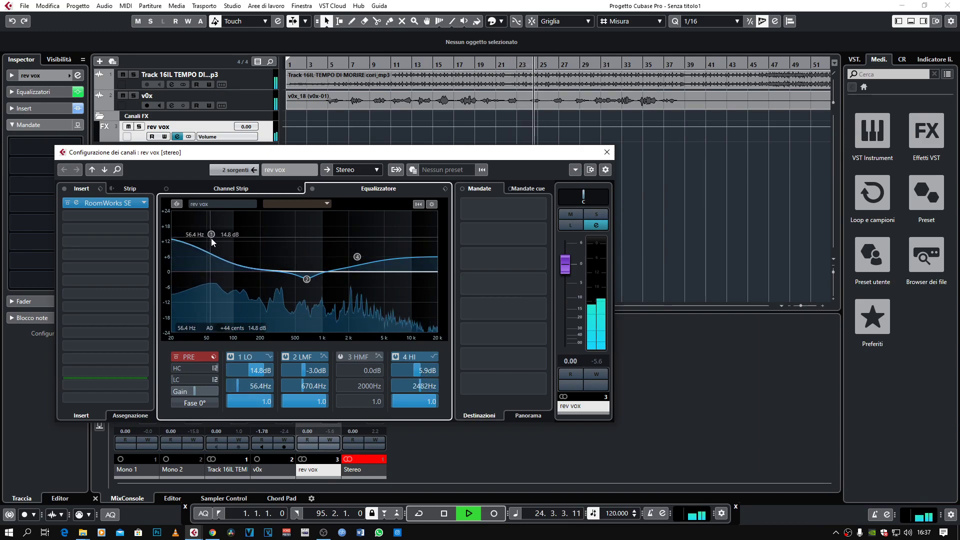
Set rev vox EQ band 2 to -3.3 dB at 653.3 Hz and stop playback
{"action": "left_click_drag", "start_coordinate": [309, 277], "coordinate": [305, 280]}
{"action": "key", "text": "space"}
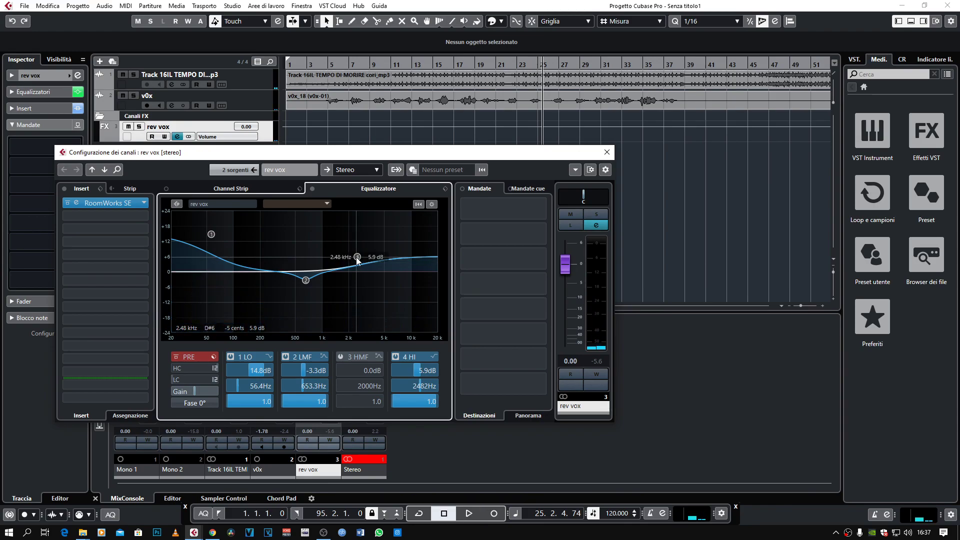
Load the Tube Compressor in the rev vox channel strip and raise its input gain to about 26 dB and its drive during playback
{"action": "left_click", "coordinate": [239, 189]}
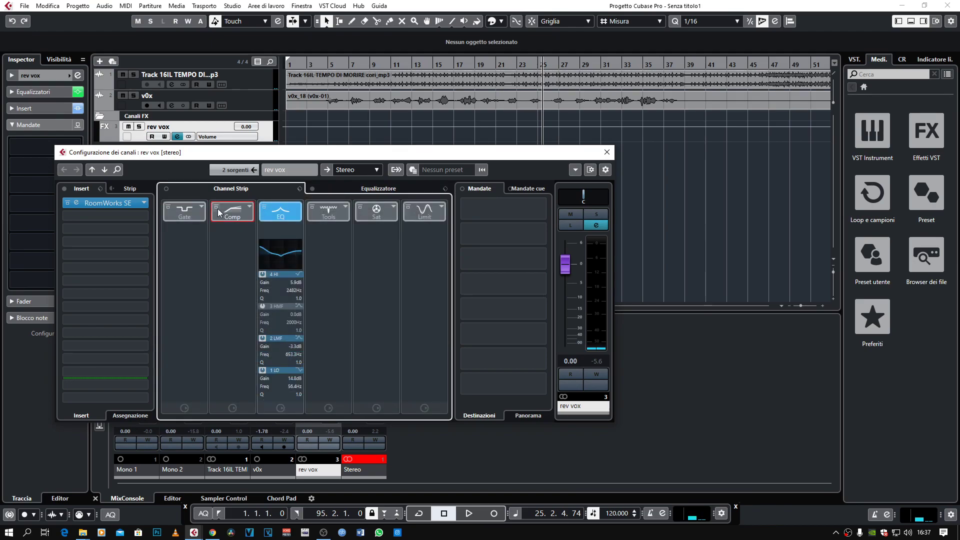
{"action": "left_click", "coordinate": [249, 207]}
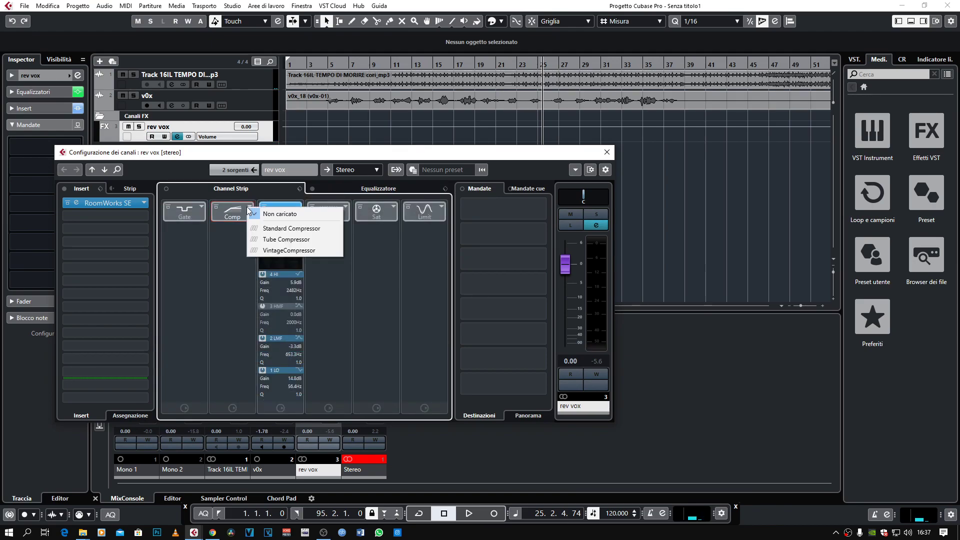
{"action": "left_click", "coordinate": [279, 239]}
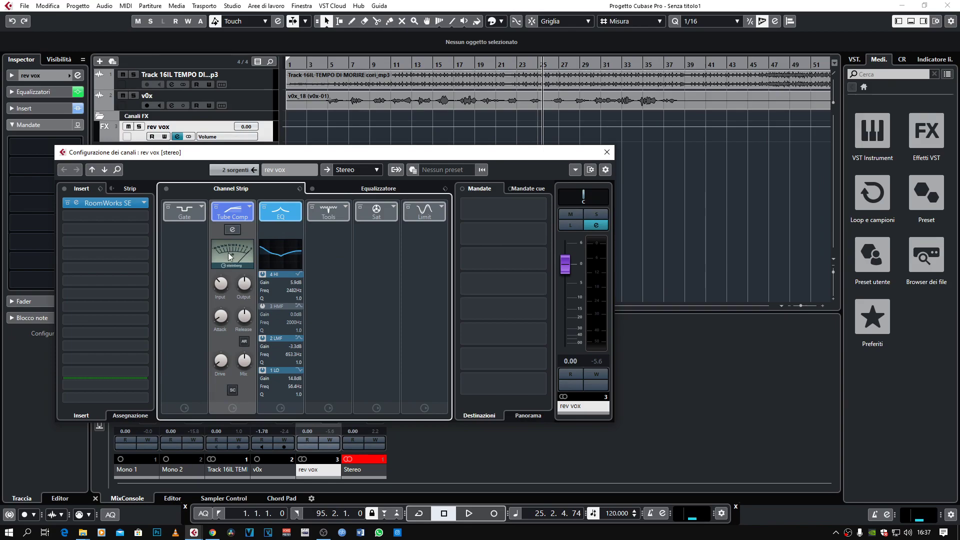
{"action": "key", "text": "space"}
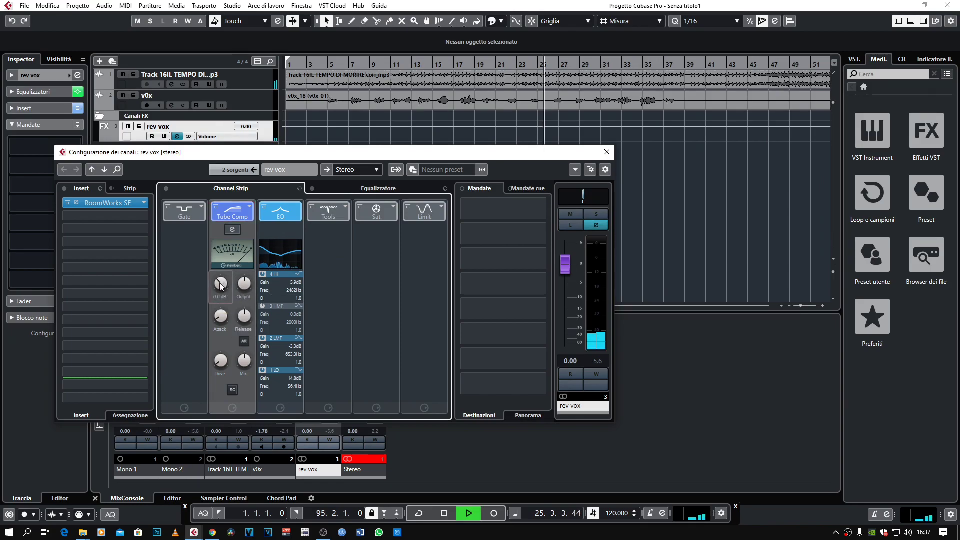
{"action": "left_click_drag", "start_coordinate": [226, 279], "coordinate": [234, 260]}
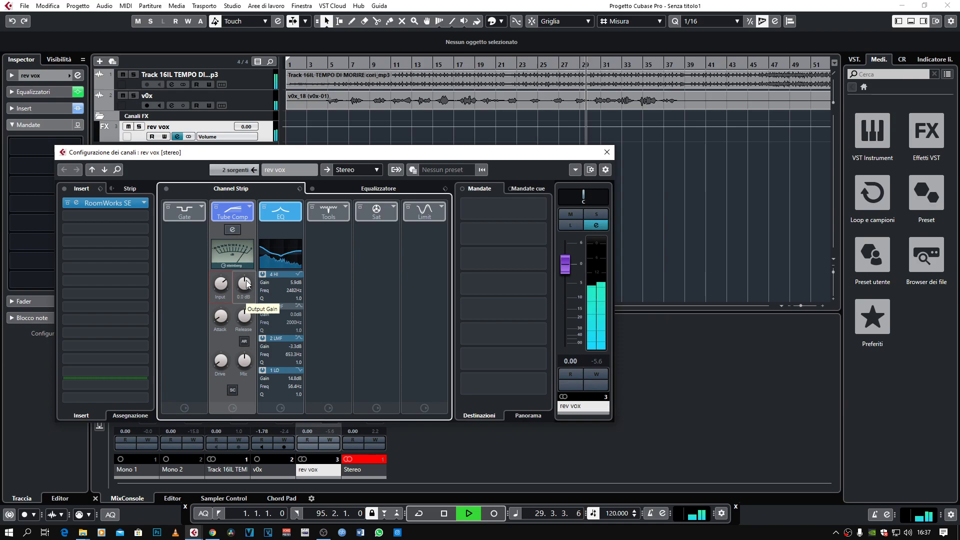
{"action": "left_click_drag", "start_coordinate": [220, 359], "coordinate": [220, 270]}
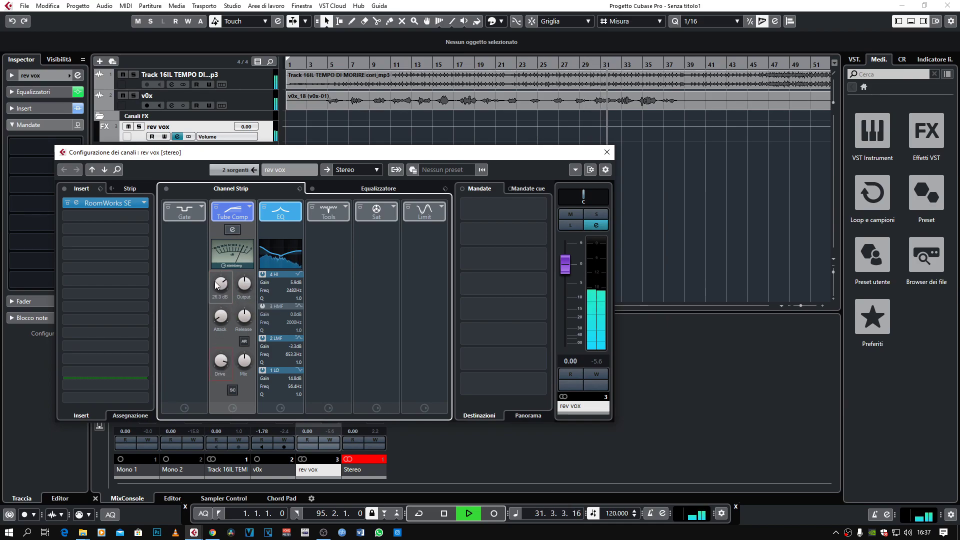
Stop playback and load Magneto II as the saturation module in the rev vox channel strip
{"action": "key", "text": "space"}
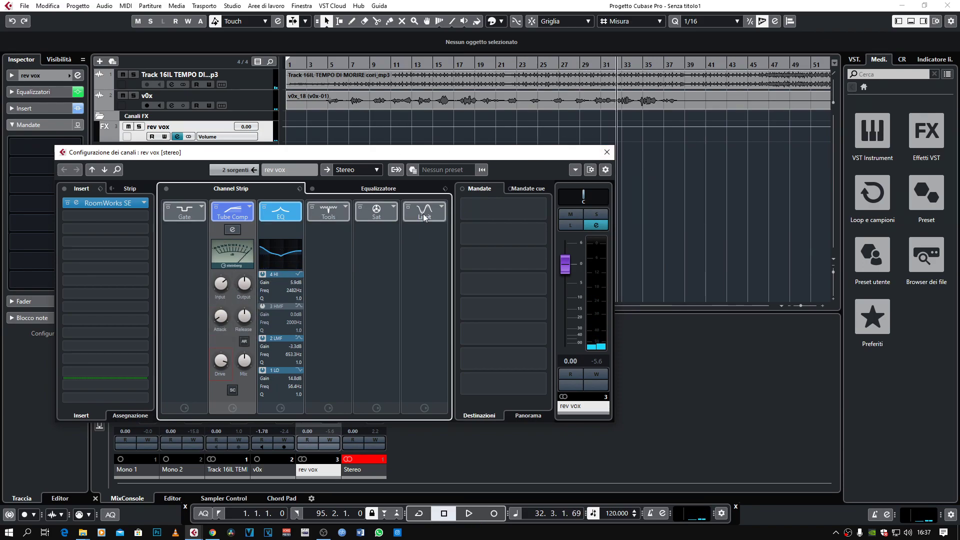
{"action": "left_click", "coordinate": [392, 208]}
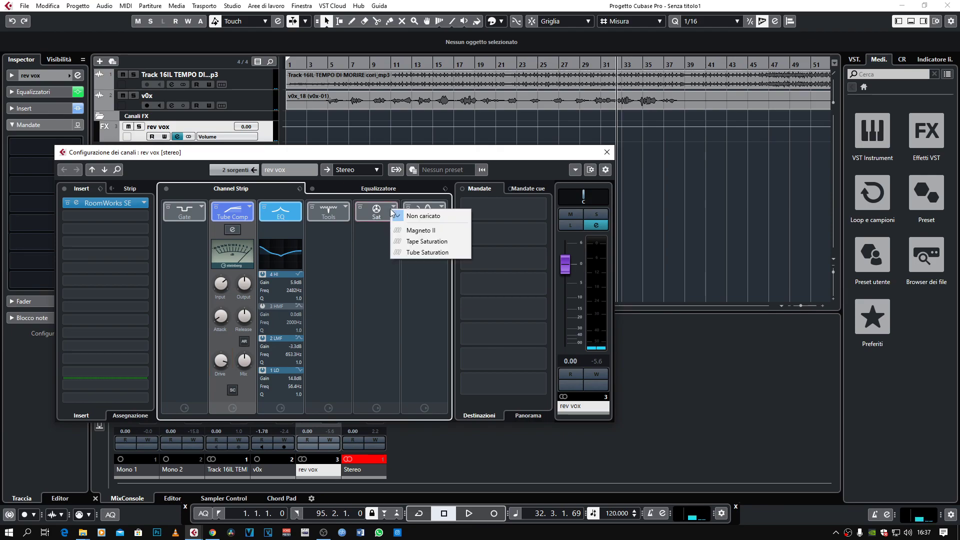
{"action": "left_click", "coordinate": [415, 231]}
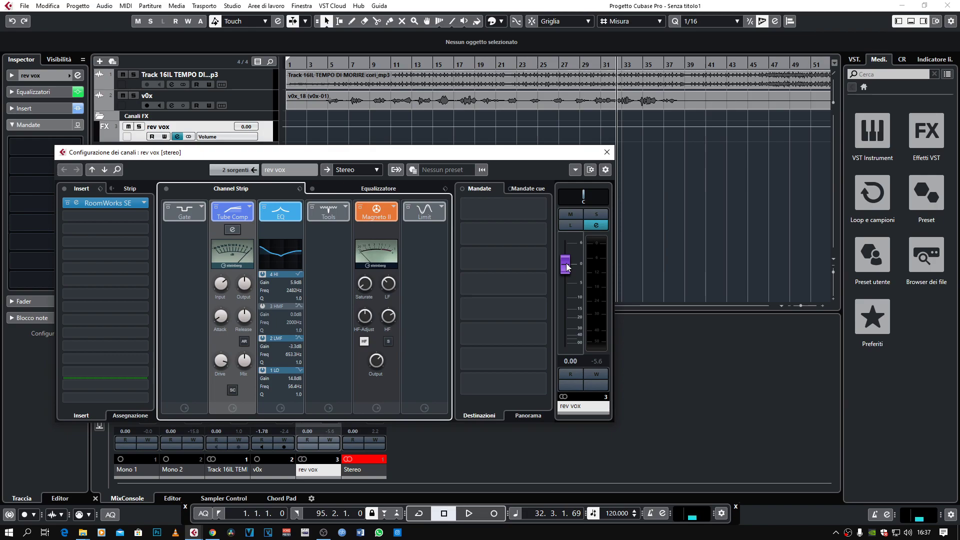
Restart playback from bar 7 with the rev vox settings open and lower the channel fader to -9.67
{"action": "left_click", "coordinate": [350, 64]}
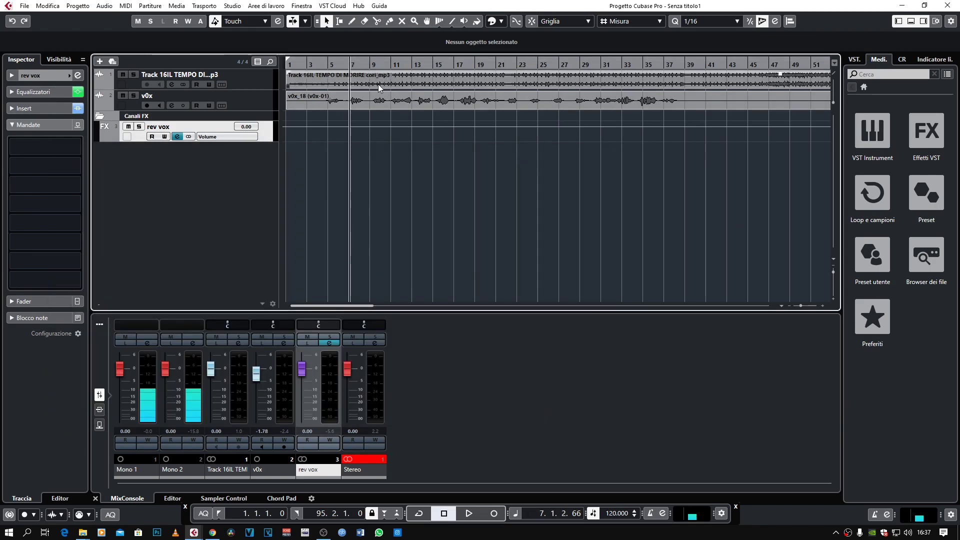
{"action": "left_click", "coordinate": [177, 136]}
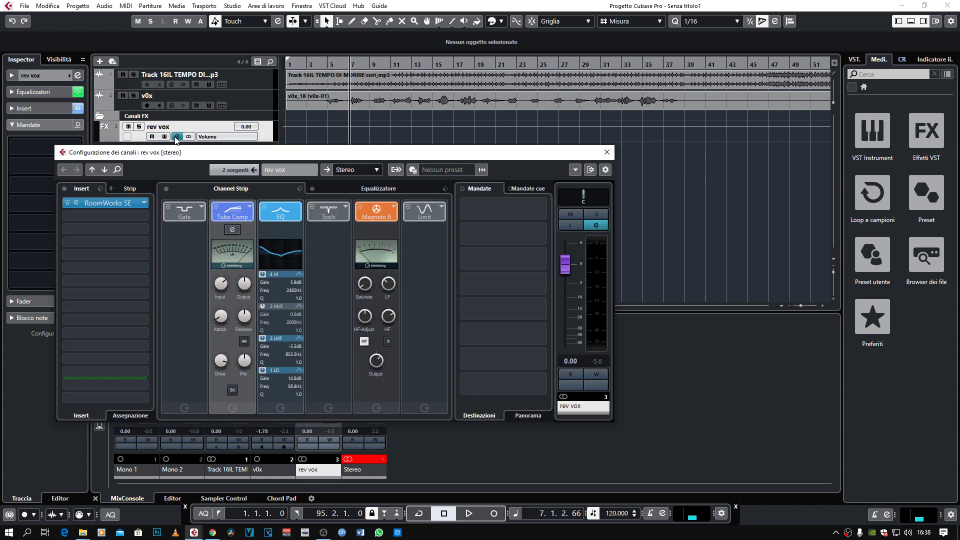
{"action": "key", "text": "space"}
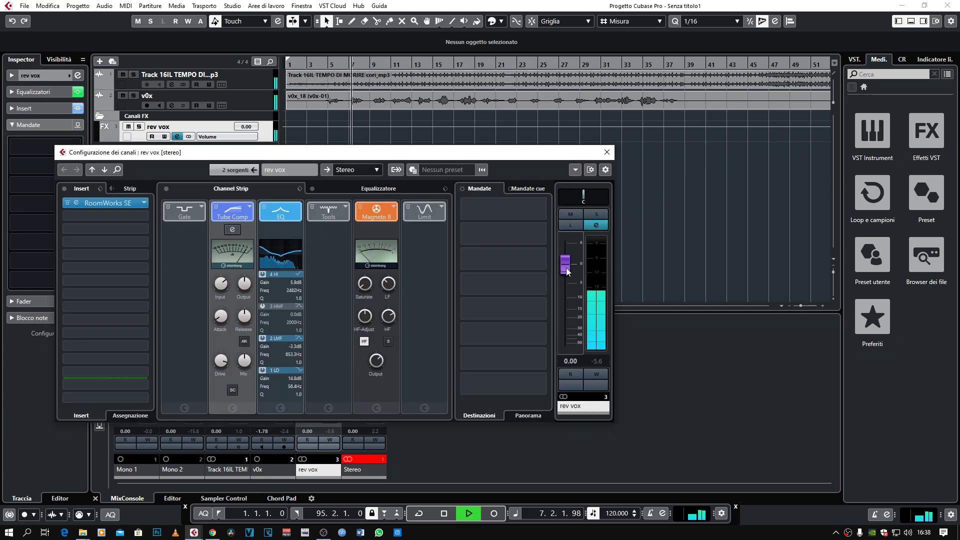
{"action": "left_click_drag", "start_coordinate": [567, 275], "coordinate": [565, 303]}
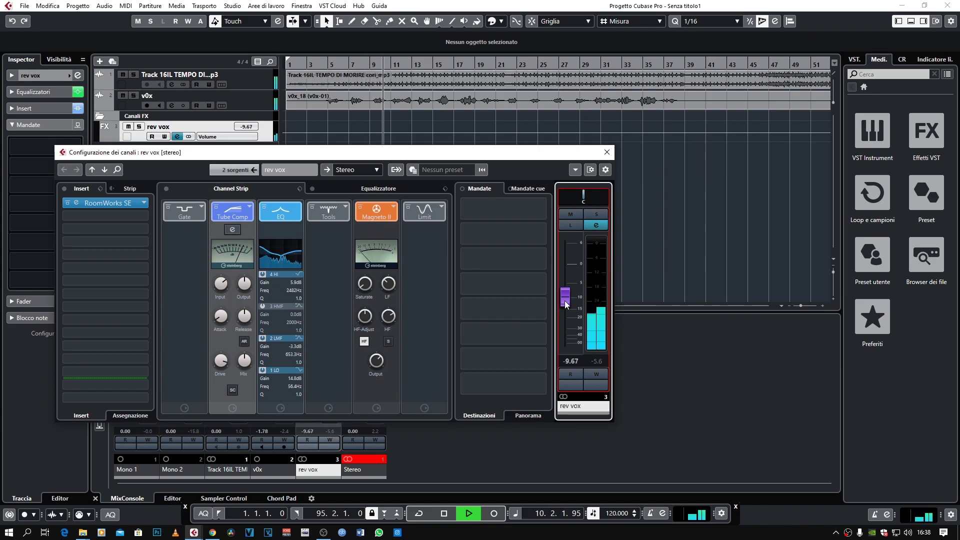
{"action": "key", "text": "space"}
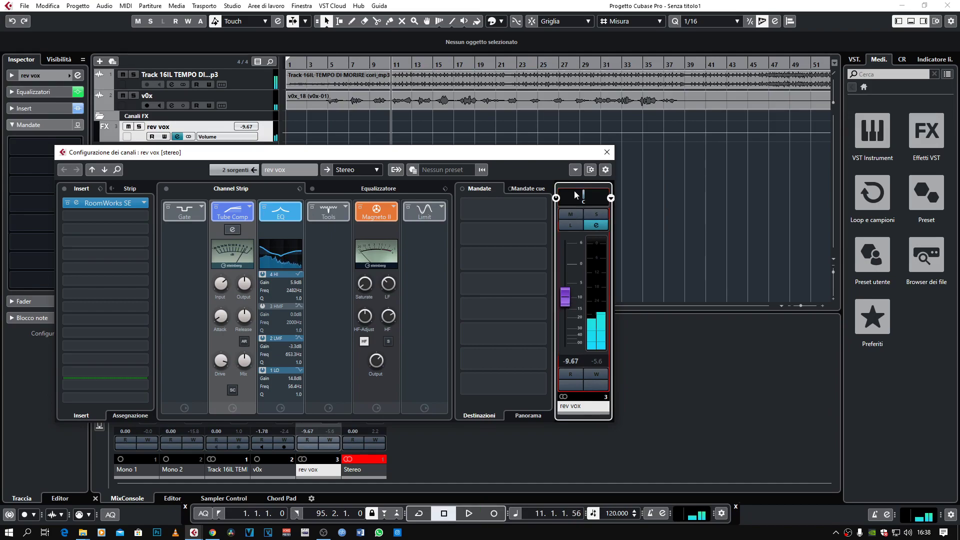
Pan the rev vox channel to R76 during playback, return the pan to centre, and stop playback
{"action": "left_click_drag", "start_coordinate": [584, 195], "coordinate": [601, 195]}
{"action": "key", "text": "space"}
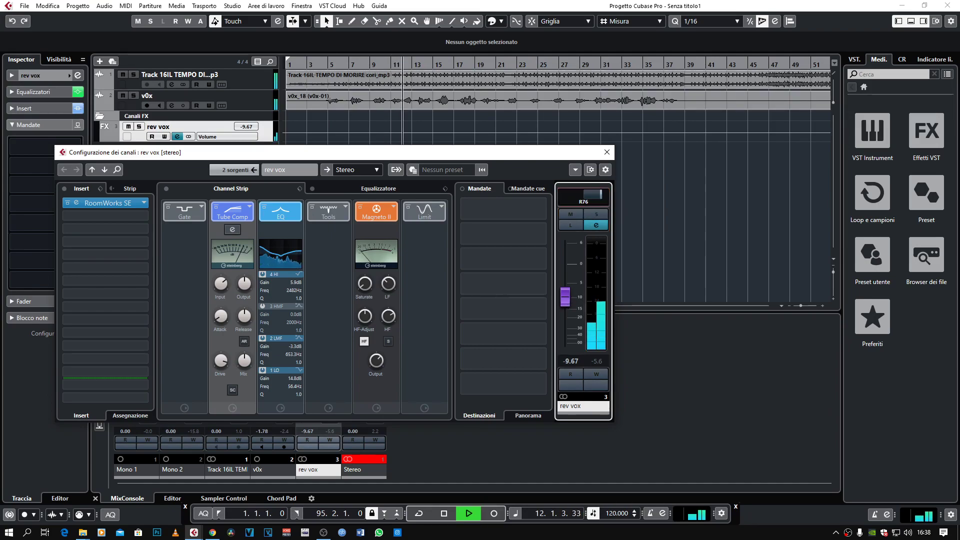
{"action": "mouse_move", "coordinate": [602, 195]}
{"action": "left_mouse_down"}
{"action": "mouse_move", "coordinate": [565, 195]}
{"action": "mouse_move", "coordinate": [584, 195]}
{"action": "left_mouse_up"}
{"action": "key", "text": "space"}
{"action": "double_click", "coordinate": [585, 196]}
{"action": "type", "text": "0"}
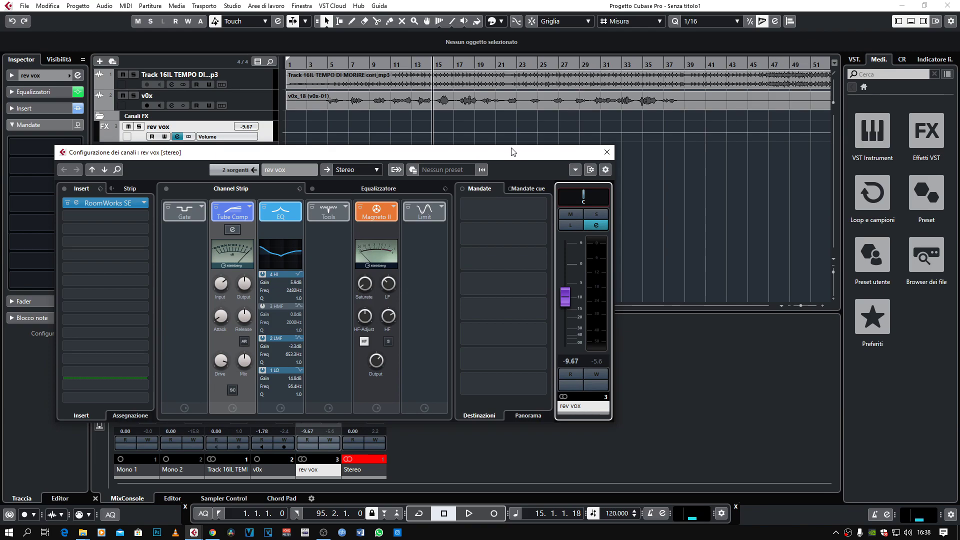
Close the rev vox channel settings and switch off the v0x track's send to rev vox
{"action": "left_click", "coordinate": [607, 152]}
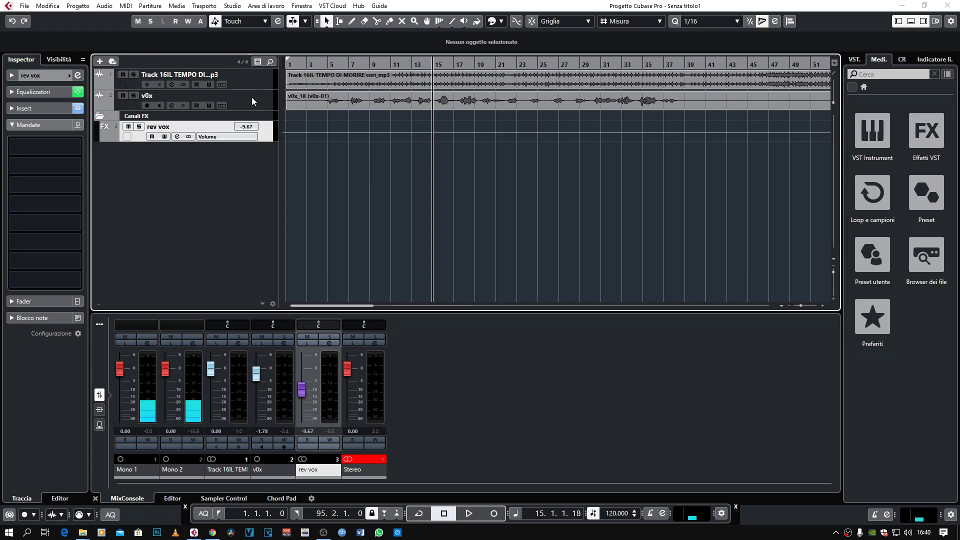
{"action": "left_click", "coordinate": [252, 101]}
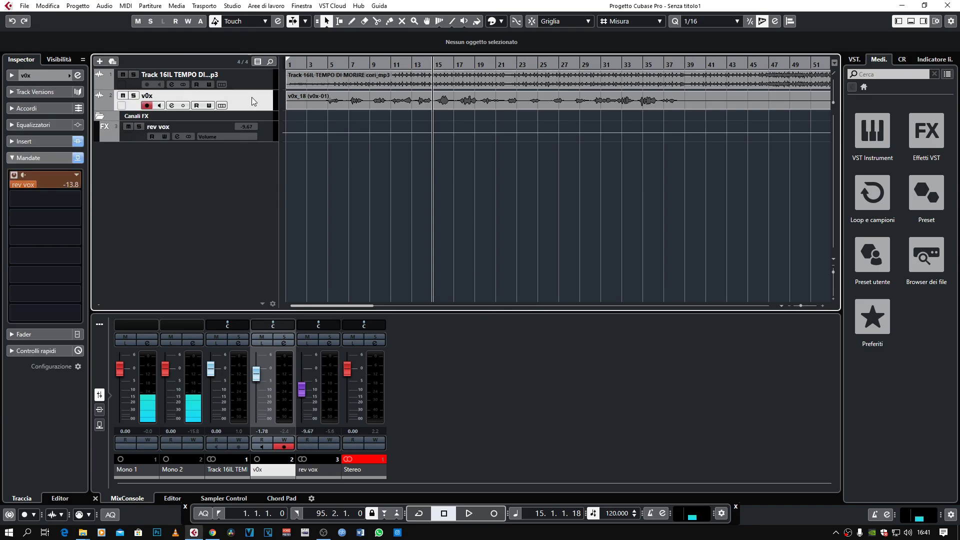
{"action": "left_click", "coordinate": [14, 175]}
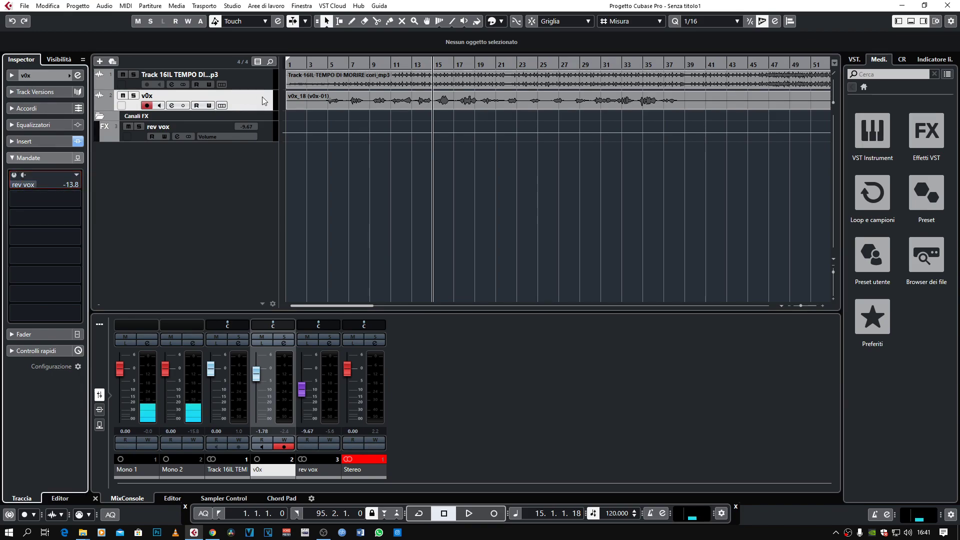
Open the audio mixdown export with rev vox as the source and toggle the mono downmix option on and back off
{"action": "left_click", "coordinate": [24, 5]}
{"action": "mouse_move", "coordinate": [47, 5]}
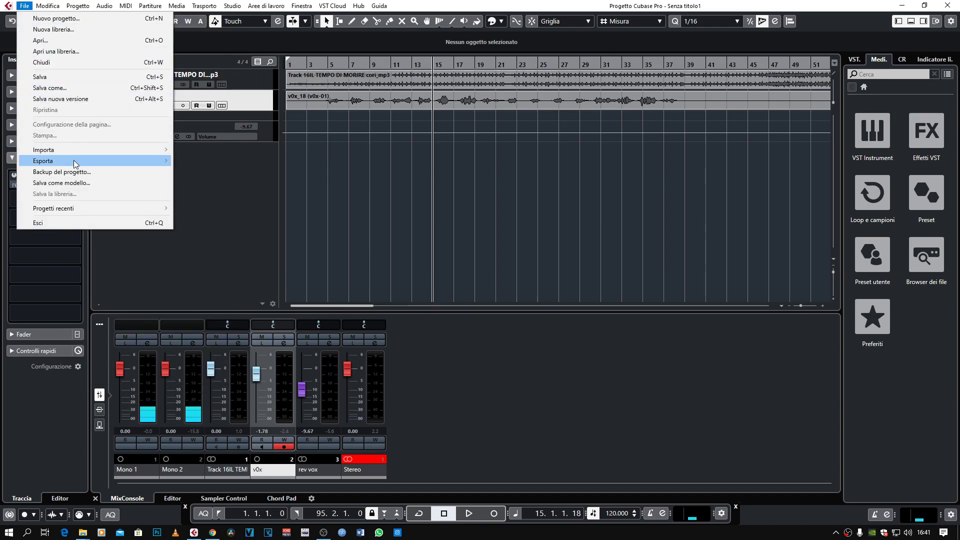
{"action": "mouse_move", "coordinate": [73, 160]}
{"action": "left_click", "coordinate": [176, 159]}
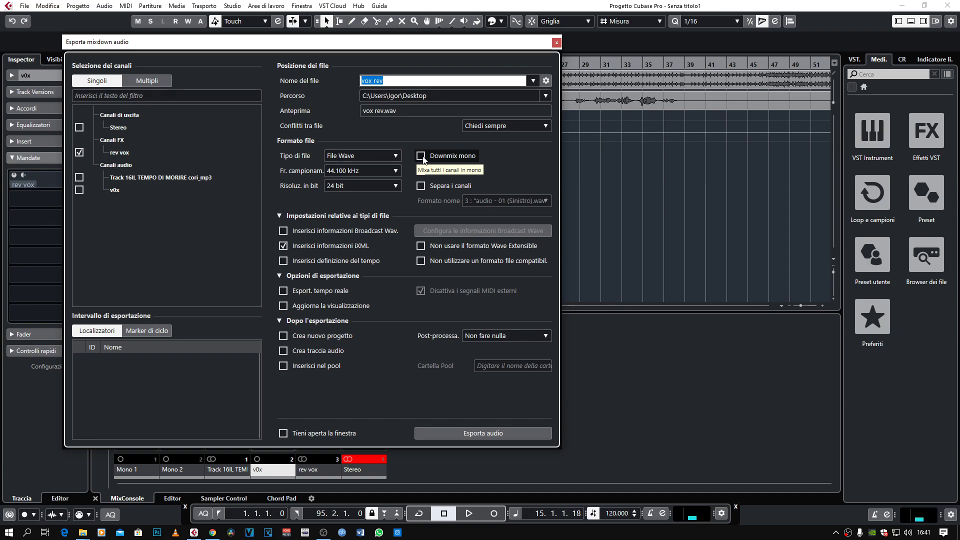
{"action": "left_click", "coordinate": [421, 157]}
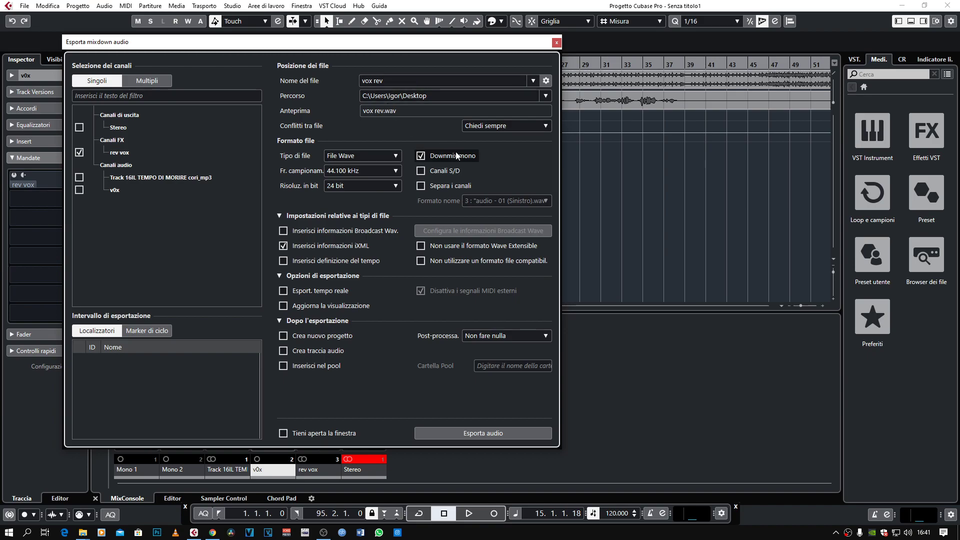
{"action": "left_click", "coordinate": [421, 156]}
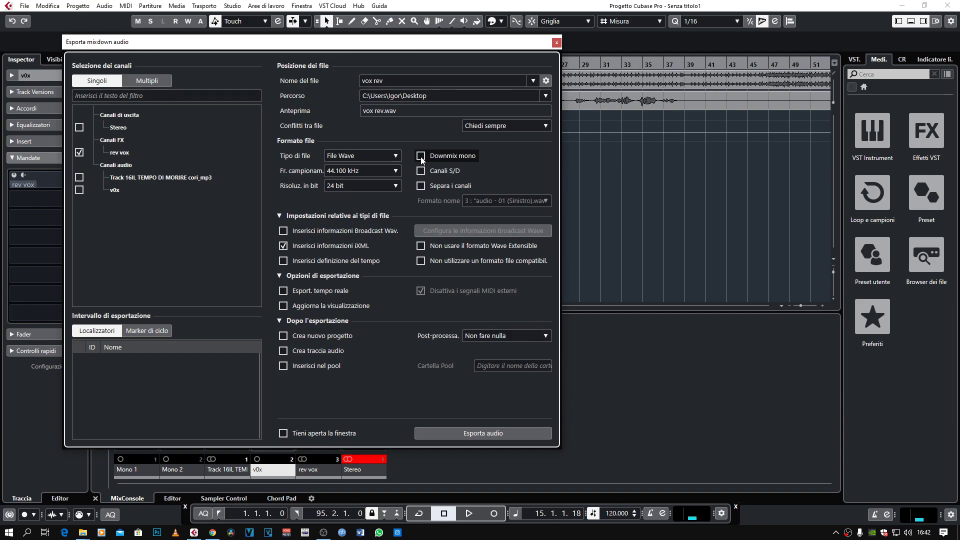
Choose v0x as the export channel, change it back to rev vox, and close the mixdown dialog without exporting
{"action": "left_click", "coordinate": [79, 190]}
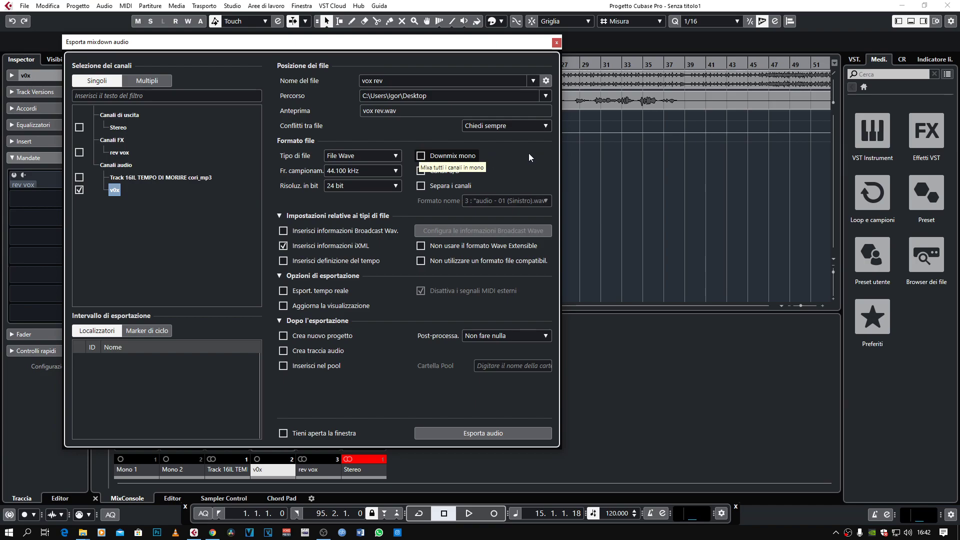
{"action": "left_click", "coordinate": [79, 153]}
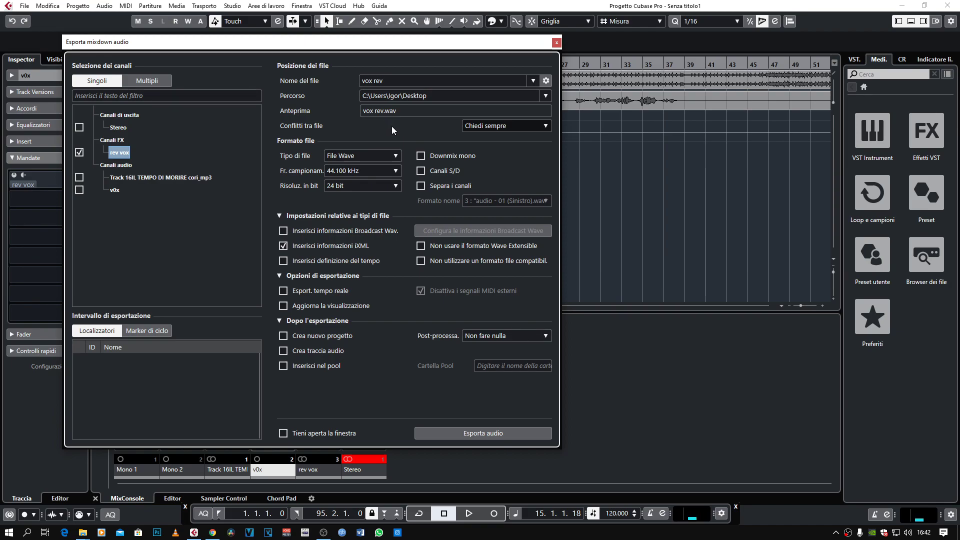
{"action": "left_click", "coordinate": [556, 42]}
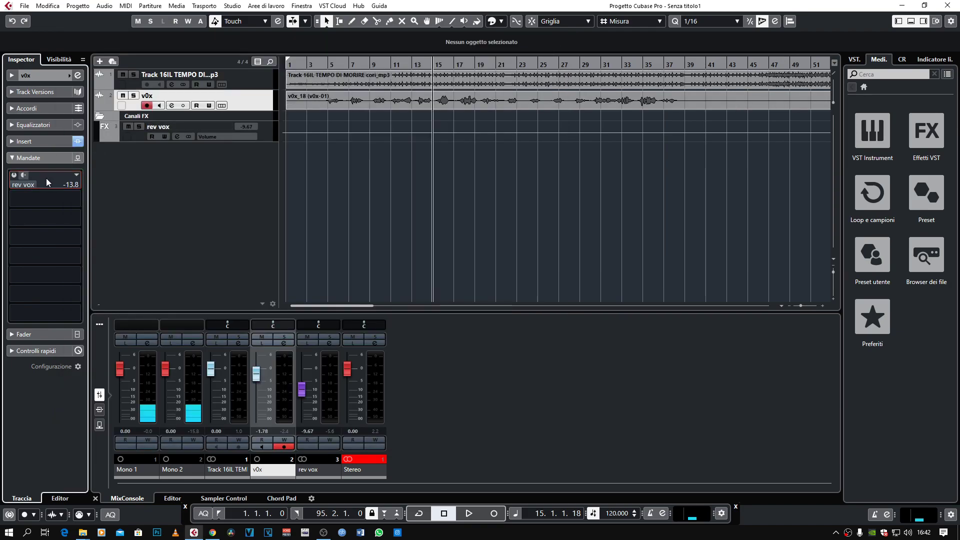
Switch the v0x send to rev vox back on and compare the sends of the Track 16IL and v0x tracks
{"action": "left_click", "coordinate": [14, 176]}
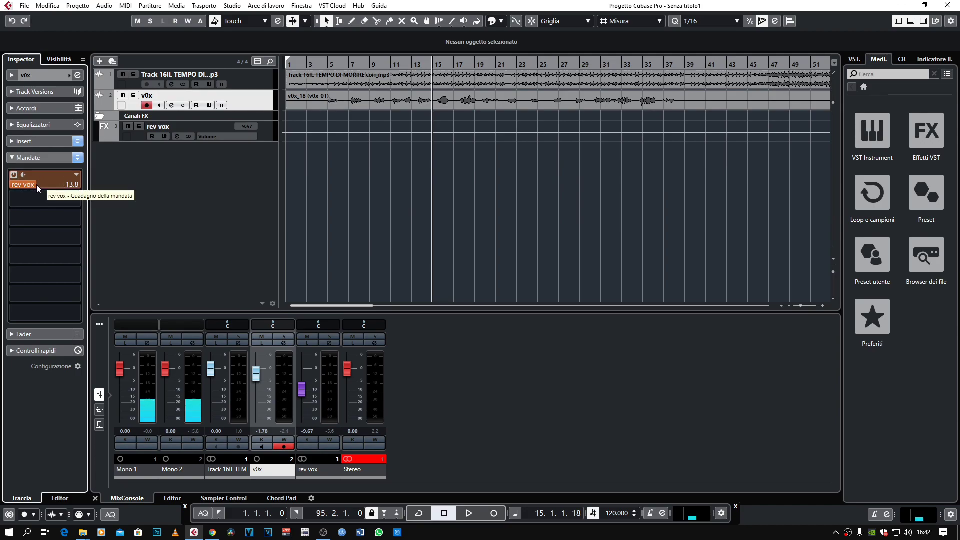
{"action": "left_click", "coordinate": [246, 76]}
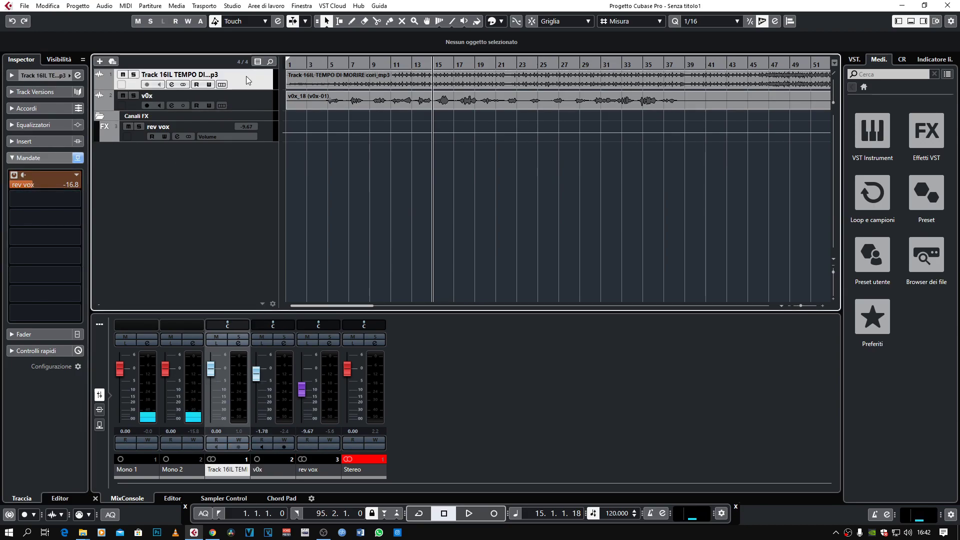
{"action": "left_click", "coordinate": [264, 98]}
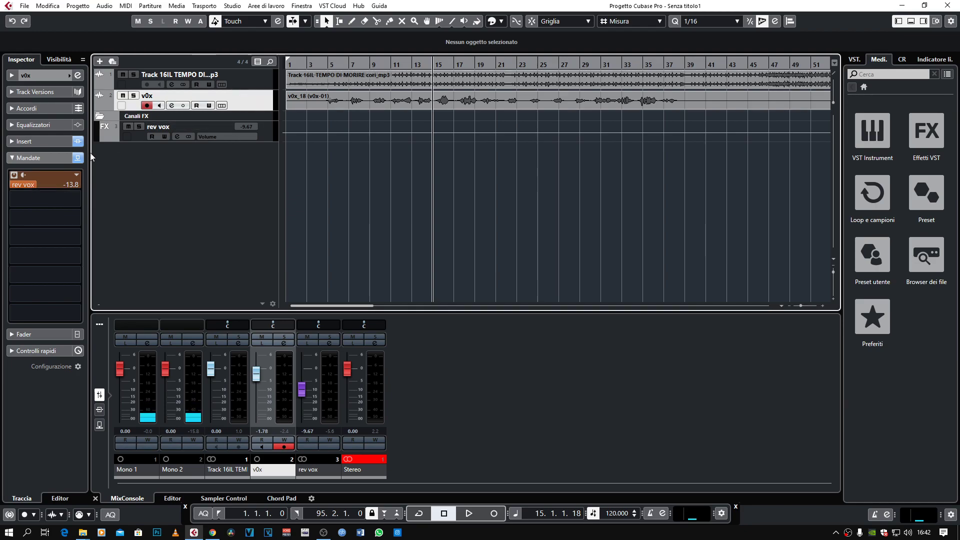
Select the rev vox channel, review its audio mixdown export settings, and close the dialog
{"action": "left_click", "coordinate": [260, 129]}
{"action": "left_click", "coordinate": [24, 6]}
{"action": "mouse_move", "coordinate": [75, 161]}
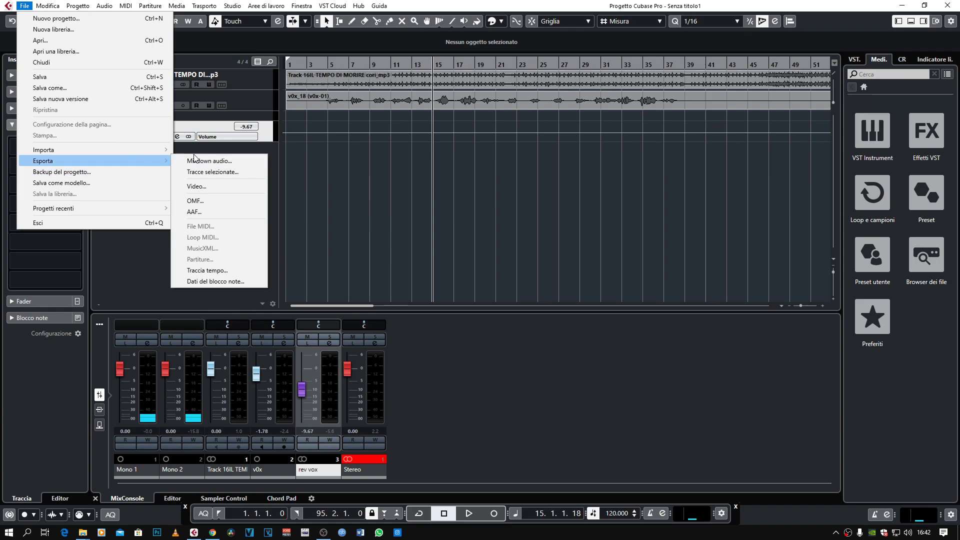
{"action": "left_click", "coordinate": [205, 160]}
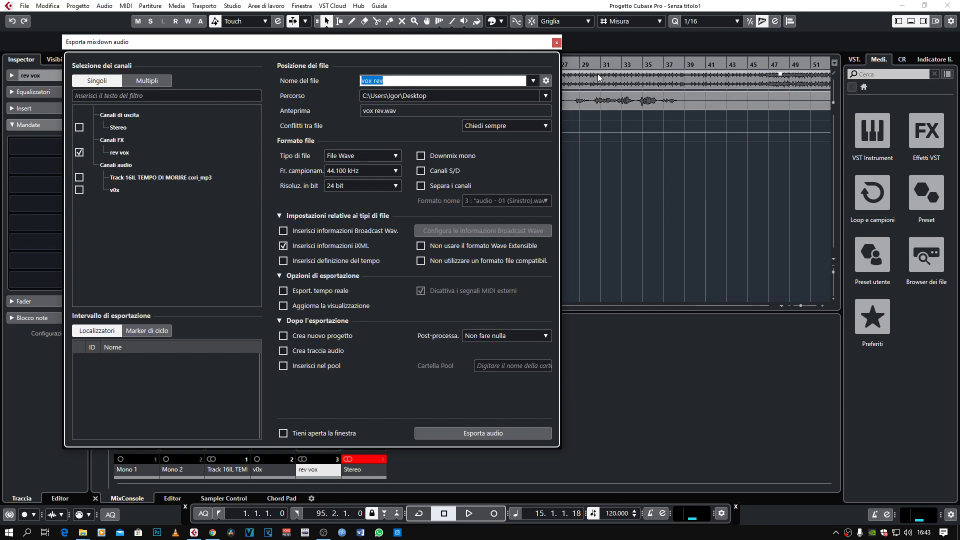
{"action": "left_click", "coordinate": [556, 42]}
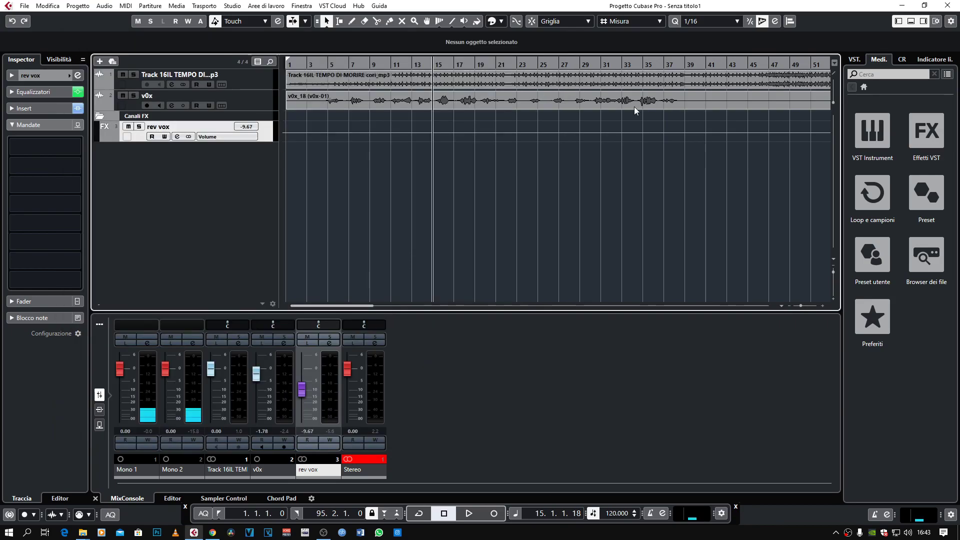
Show the desktop, play the exported vox rev audio file, skip ahead in it, and pause playback
{"action": "key", "text": "super+d"}
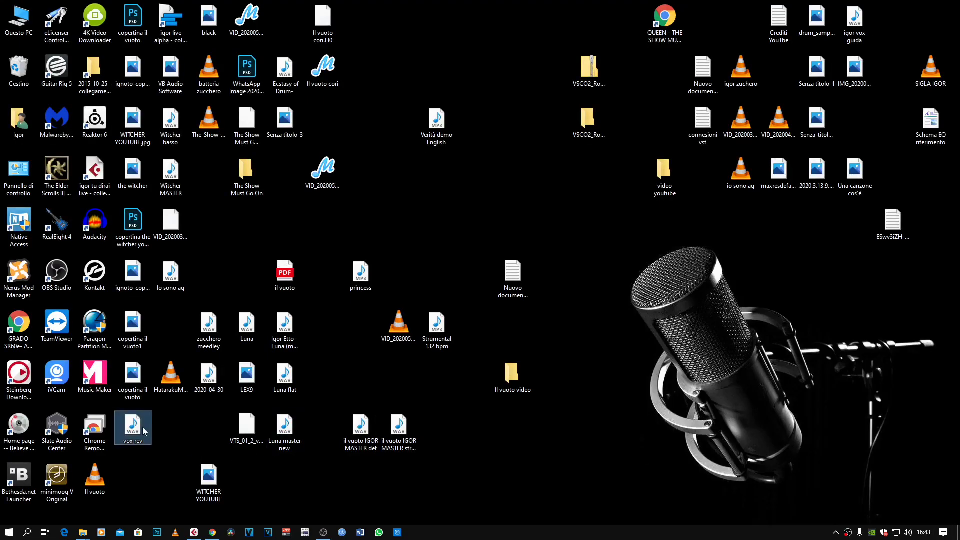
{"action": "key", "text": "Return"}
{"action": "double_click", "coordinate": [394, 193]}
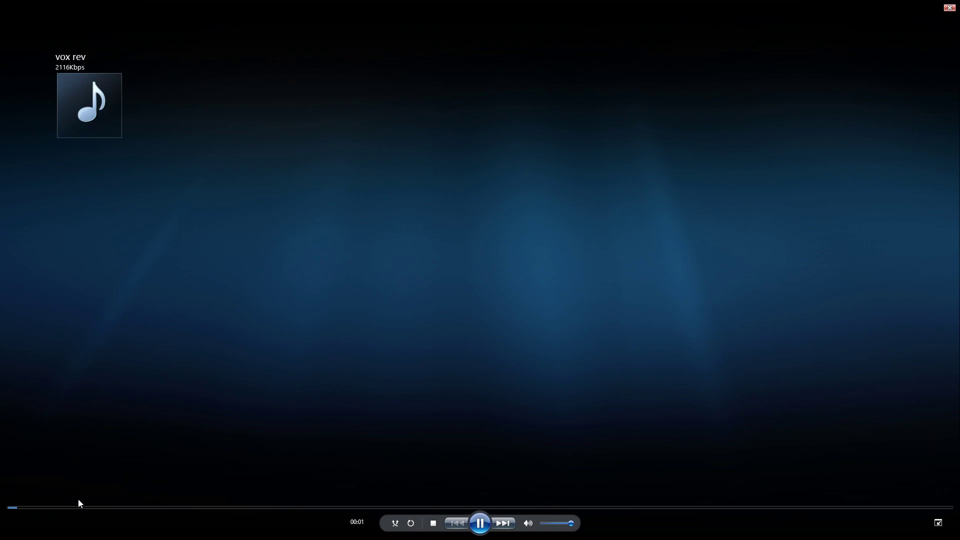
{"action": "left_click", "coordinate": [69, 508]}
{"action": "left_click", "coordinate": [91, 508]}
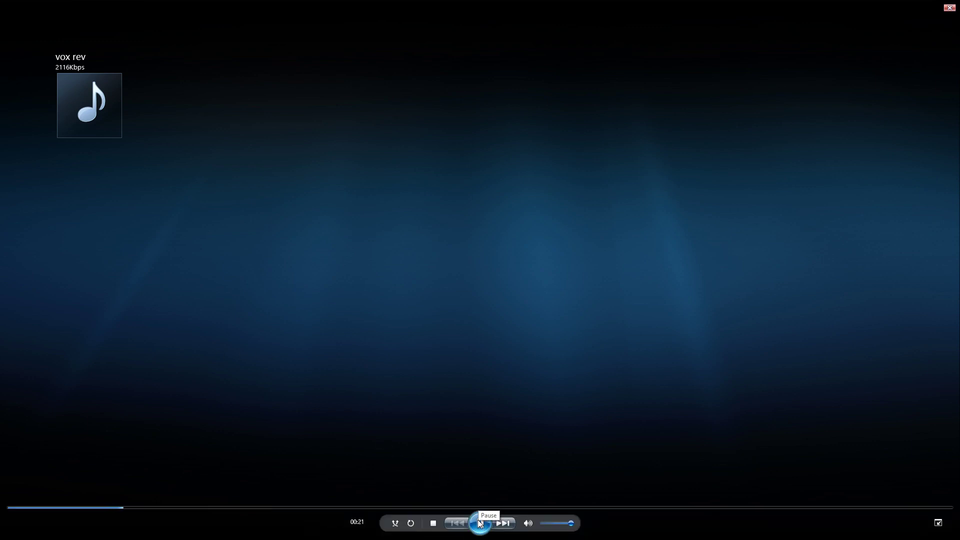
{"action": "left_click", "coordinate": [481, 523]}
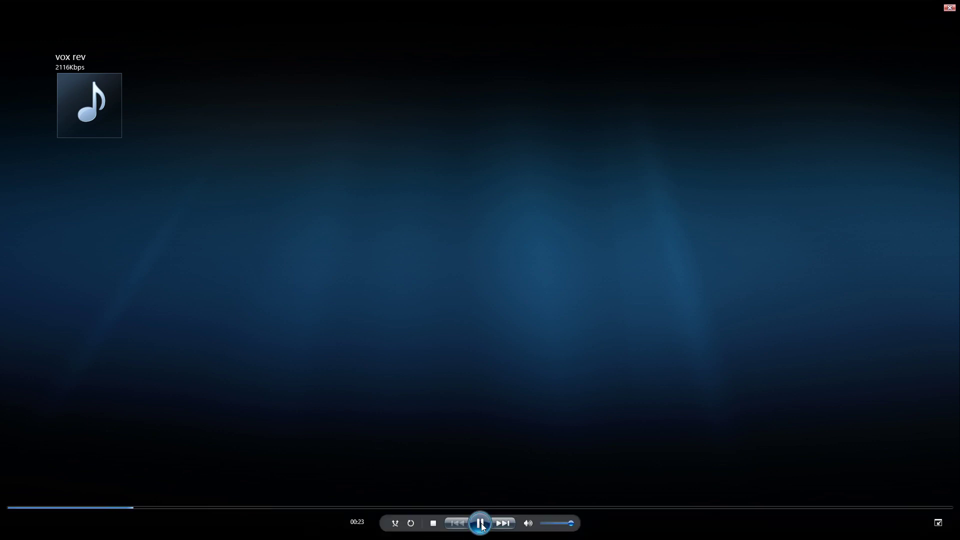